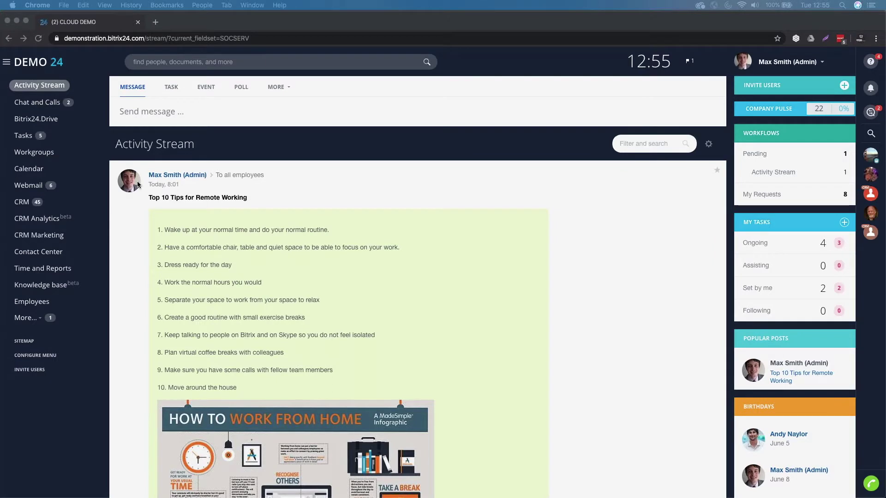
- Start a new private workgroup from the workgroups page and name it Marketing Team
{"action": "left_click", "coordinate": [47, 154]}
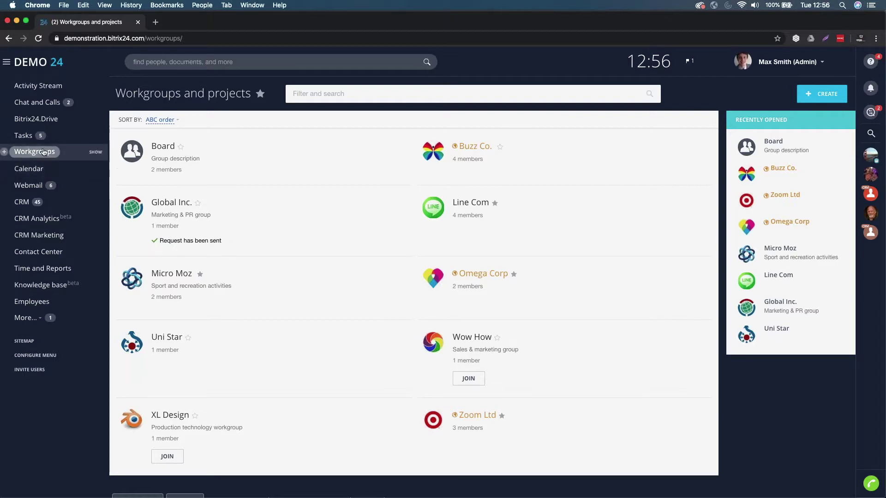
{"action": "left_click", "coordinate": [822, 95]}
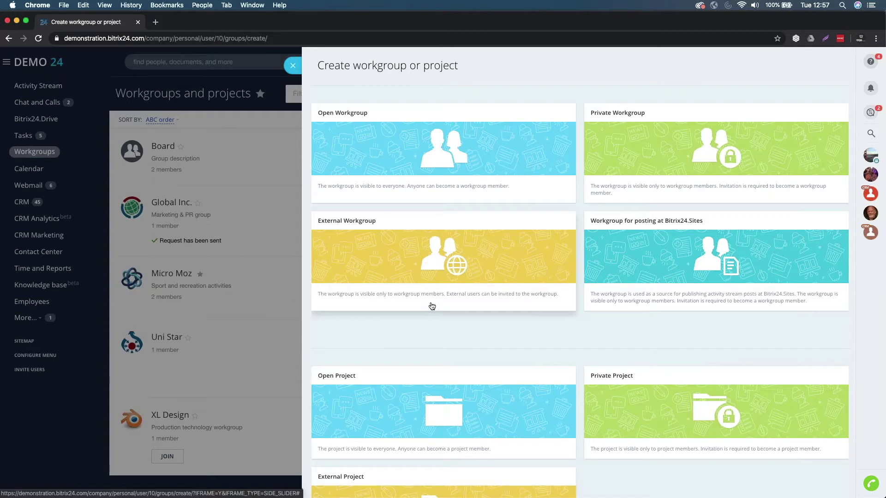
{"action": "left_click", "coordinate": [632, 150]}
{"action": "type", "text": "Marketing "}
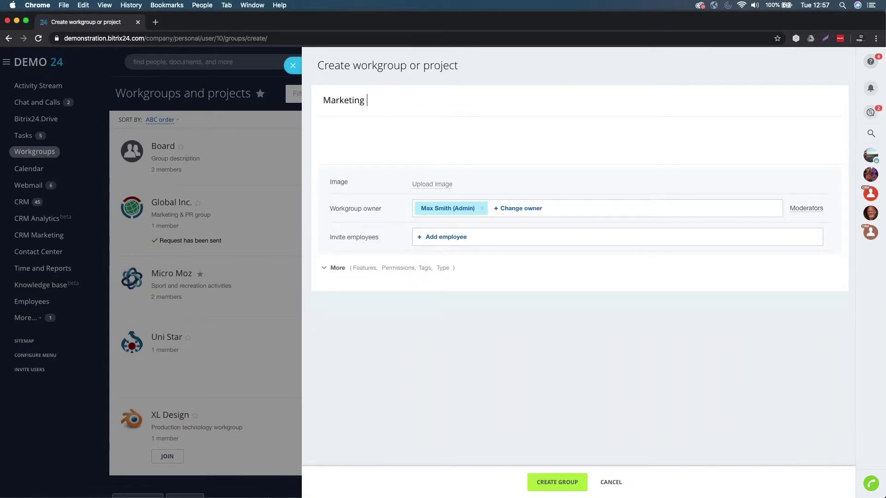
{"action": "type", "text": "Team"}
- Describe the workgroup as "This is a group for all the marketing employees to collaborate and work together in"
{"action": "left_click", "coordinate": [594, 148]}
{"action": "type", "text": "This is a group for all the marketing em"}
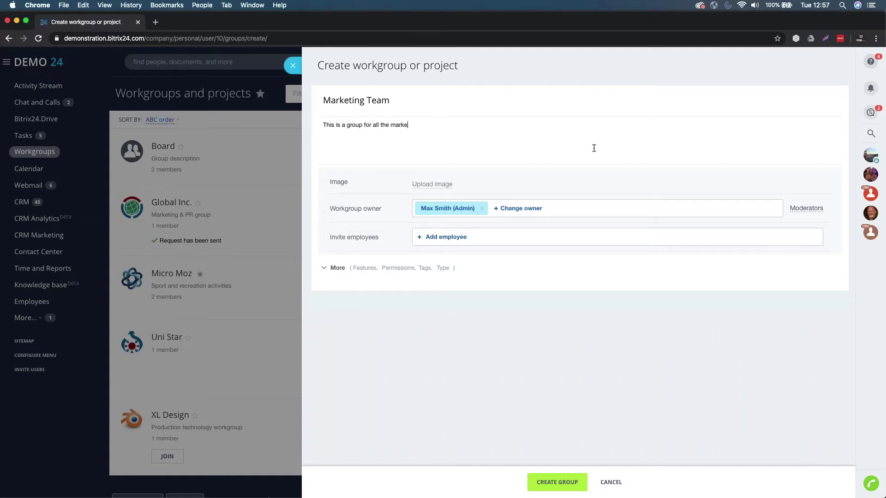
{"action": "key", "text": "BackSpace"}
{"action": "key", "text": "BackSpace"}
{"action": "type", "text": "employees to collaborate and work tog"}
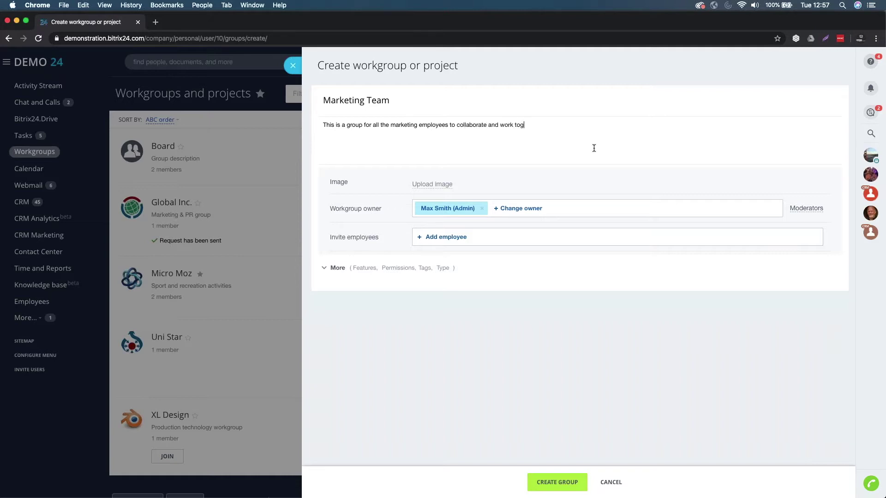
{"action": "type", "text": "ether in."}
- Upload example-design.jpg from the Training Demo Files folder as the workgroup image and save it
{"action": "left_click", "coordinate": [429, 185]}
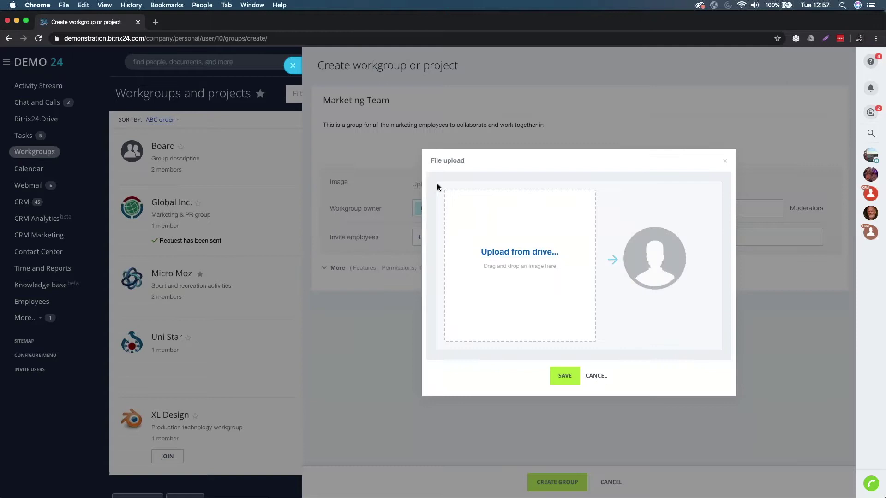
{"action": "left_click", "coordinate": [524, 253]}
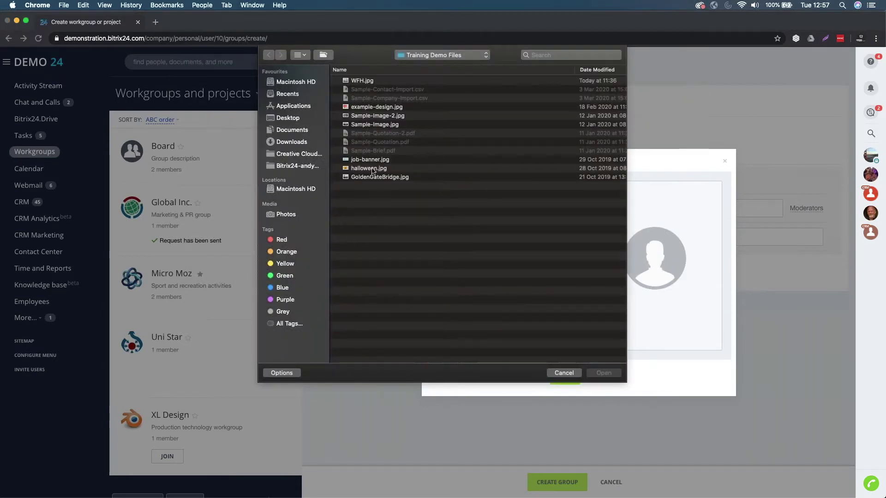
{"action": "left_click", "coordinate": [369, 109]}
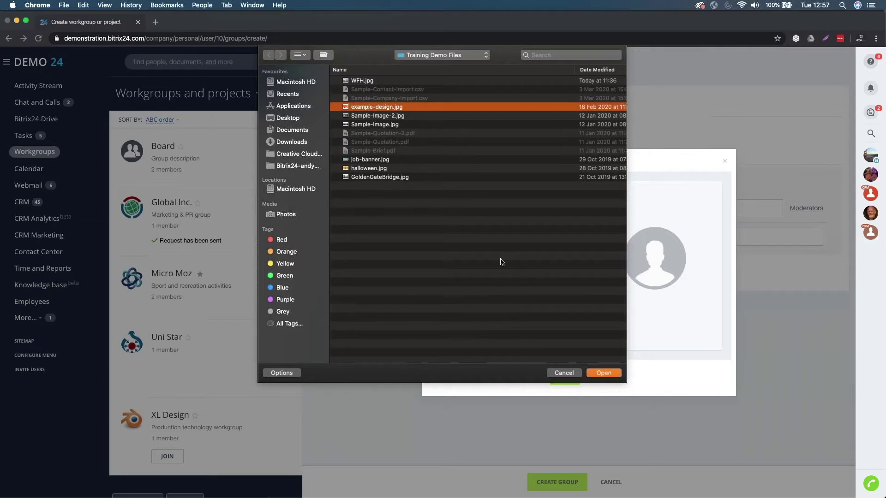
{"action": "left_click", "coordinate": [606, 373]}
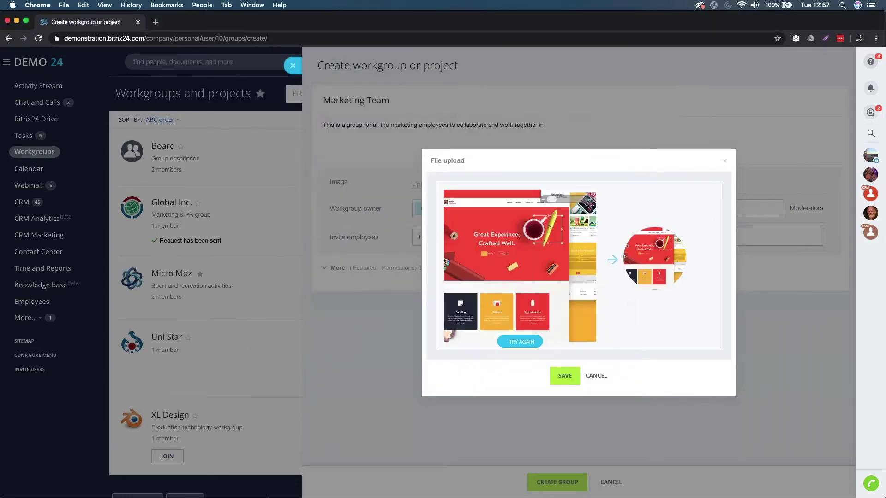
{"action": "left_click", "coordinate": [565, 376]}
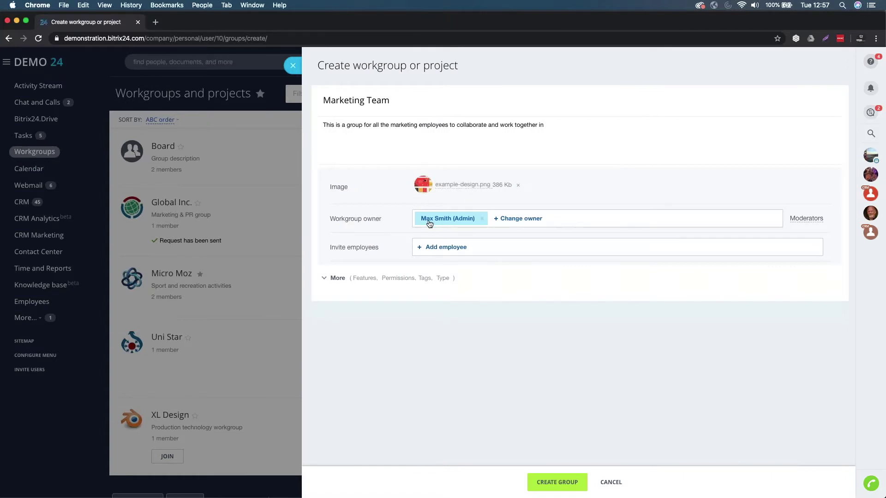
- Show the moderators setting and add two employees as moderators of the workgroup
{"action": "left_click", "coordinate": [810, 219]}
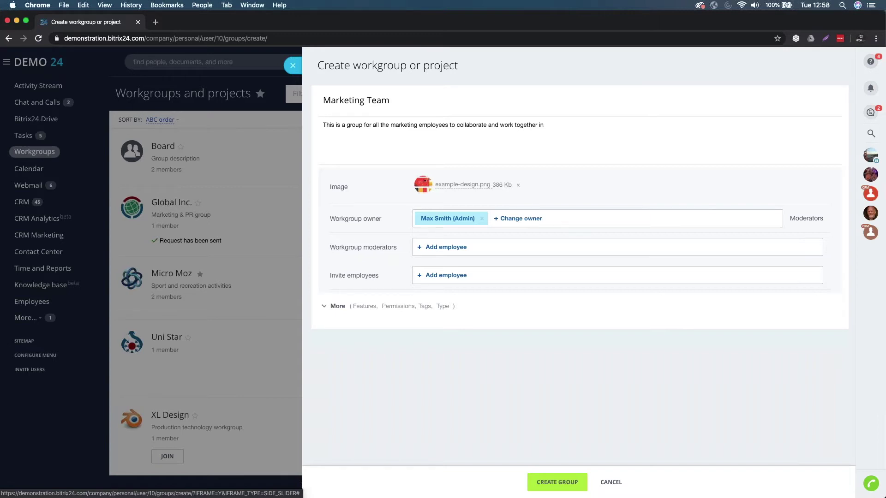
{"action": "left_click", "coordinate": [459, 250]}
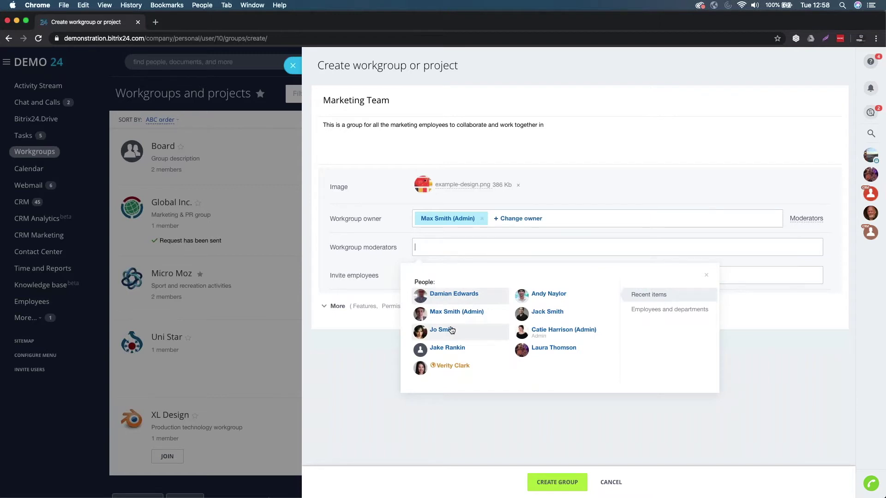
{"action": "left_click", "coordinate": [535, 315]}
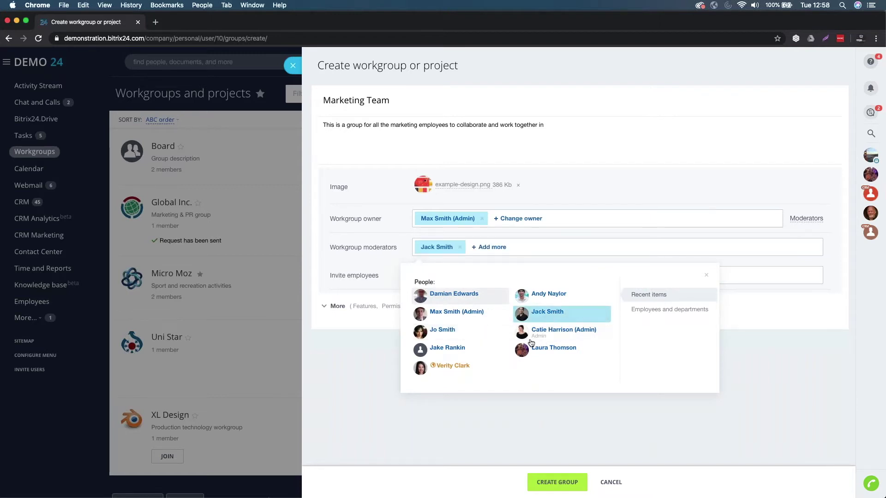
{"action": "left_click", "coordinate": [458, 331]}
{"action": "left_click", "coordinate": [592, 416]}
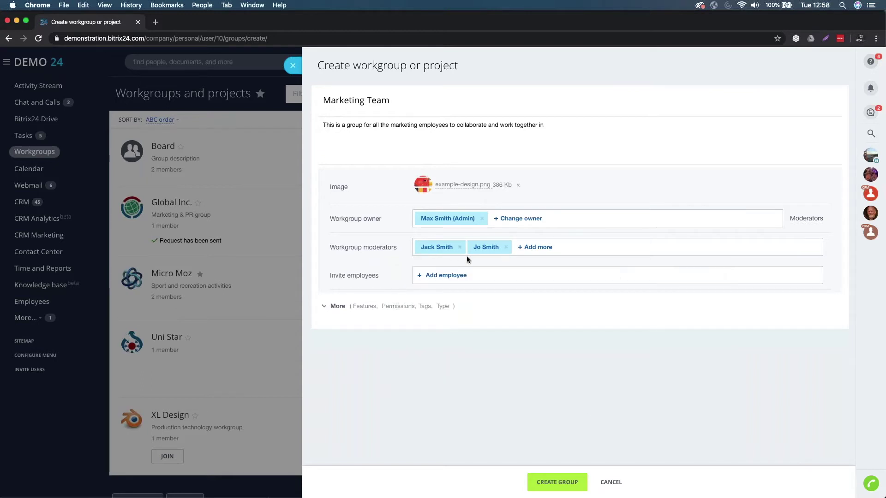
- Invite three employees to the workgroup from the recent people list
{"action": "left_click", "coordinate": [444, 277]}
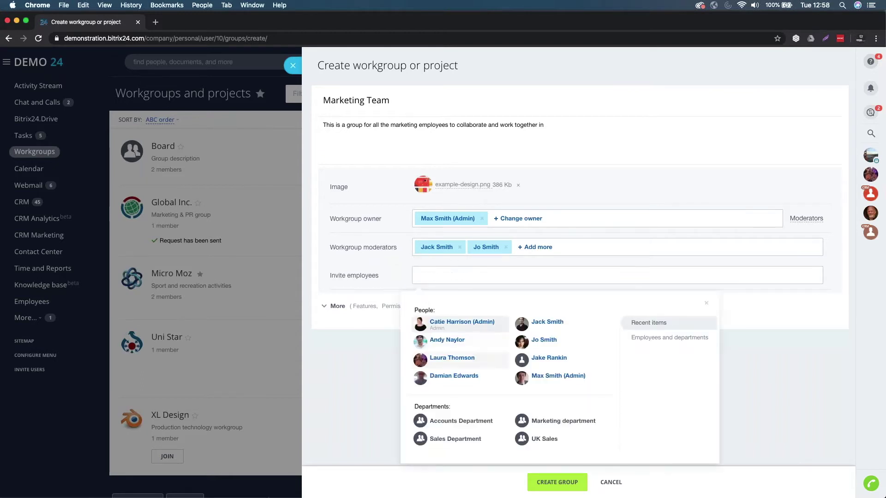
{"action": "left_click", "coordinate": [458, 344]}
{"action": "left_click", "coordinate": [456, 361]}
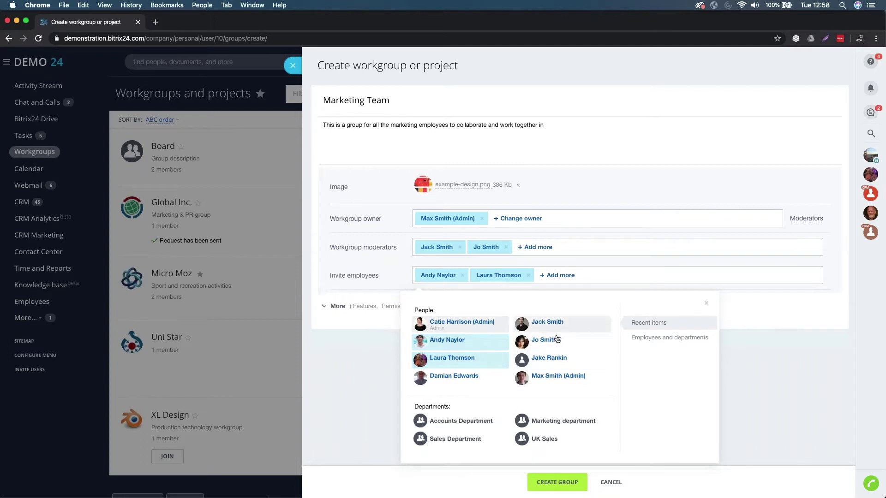
{"action": "left_click", "coordinate": [471, 376]}
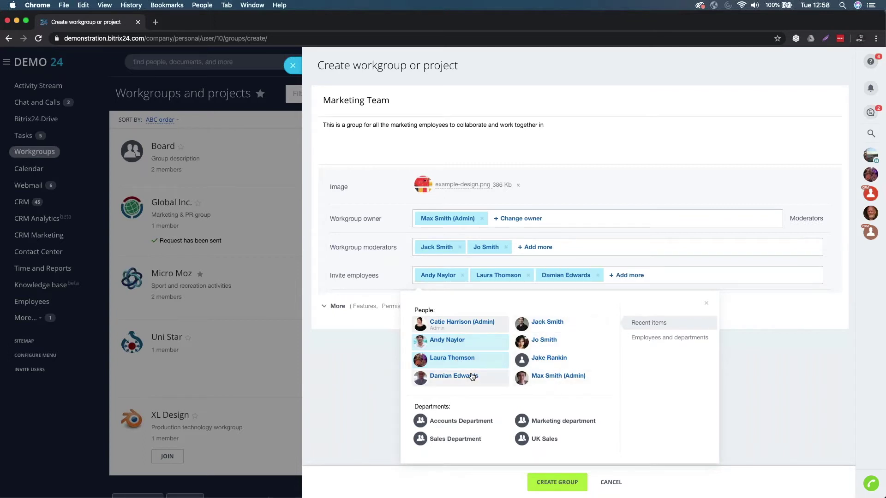
{"action": "left_click", "coordinate": [373, 380]}
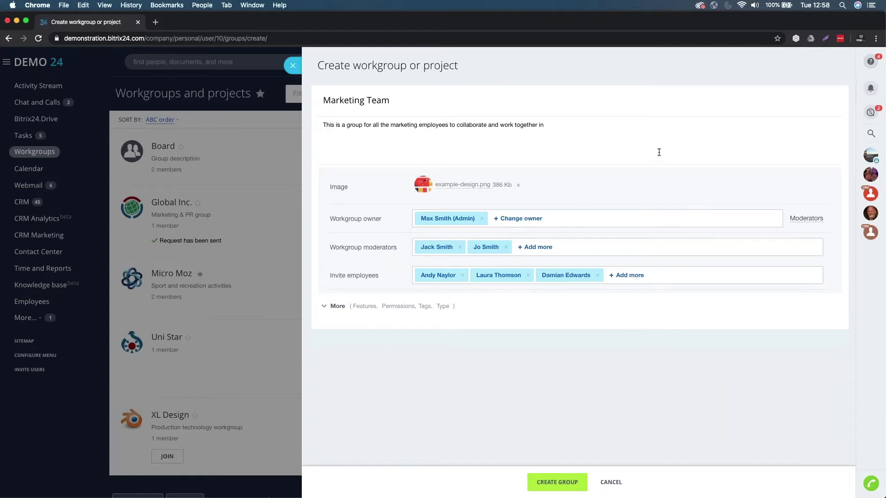
- Turn off the Applications feature in the workgroup's additional settings and create the group
{"action": "left_click", "coordinate": [329, 307]}
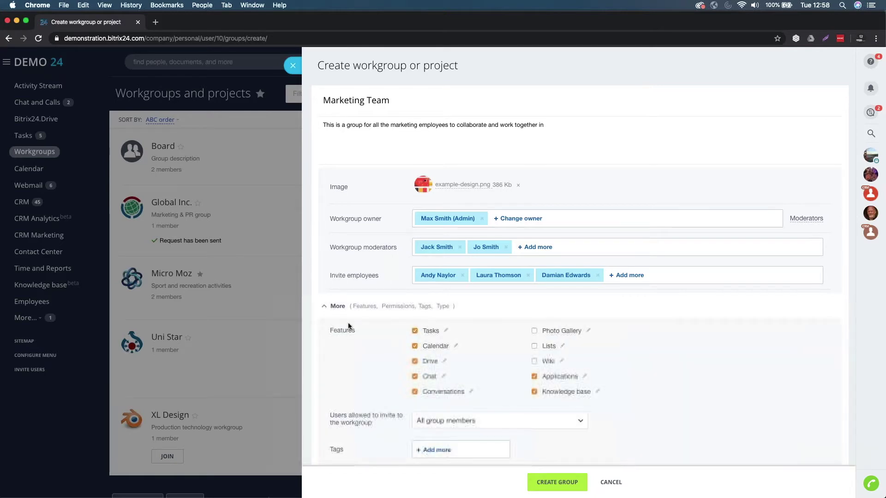
{"action": "scroll", "coordinate": [350, 328], "scroll_direction": "down", "scroll_amount": 2}
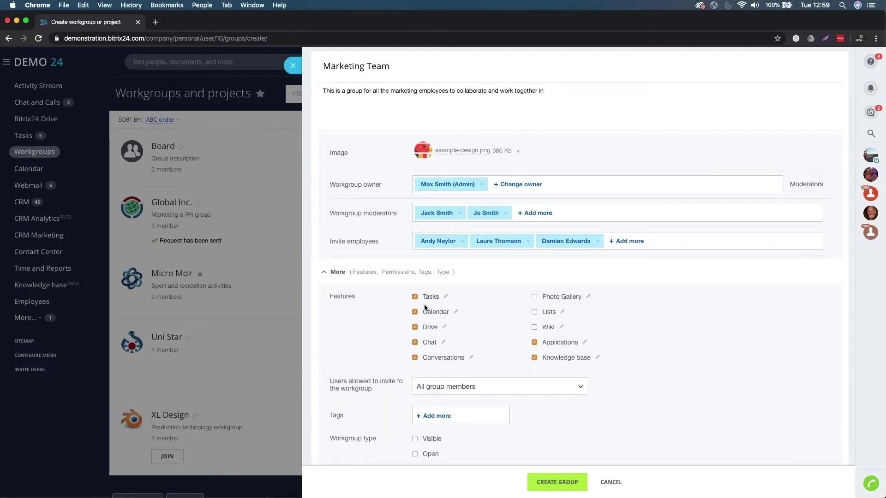
{"action": "scroll", "coordinate": [432, 310], "scroll_direction": "down", "scroll_amount": 1}
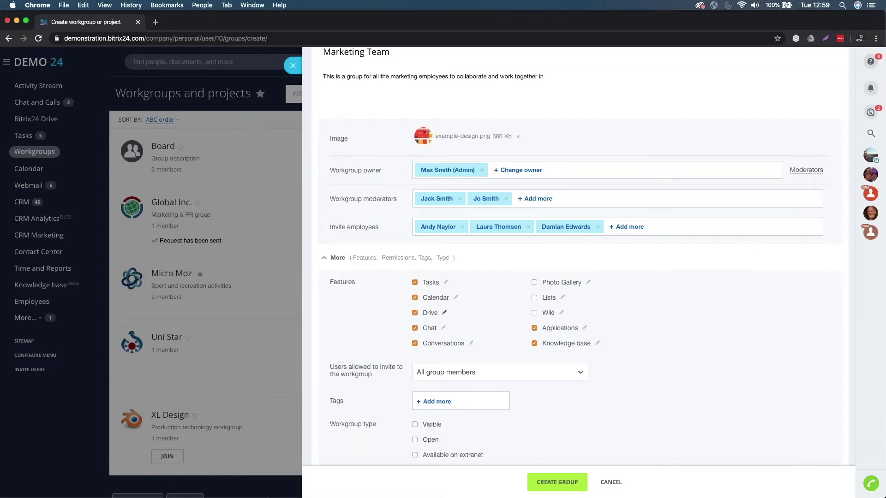
{"action": "scroll", "coordinate": [427, 298], "scroll_direction": "down", "scroll_amount": 1}
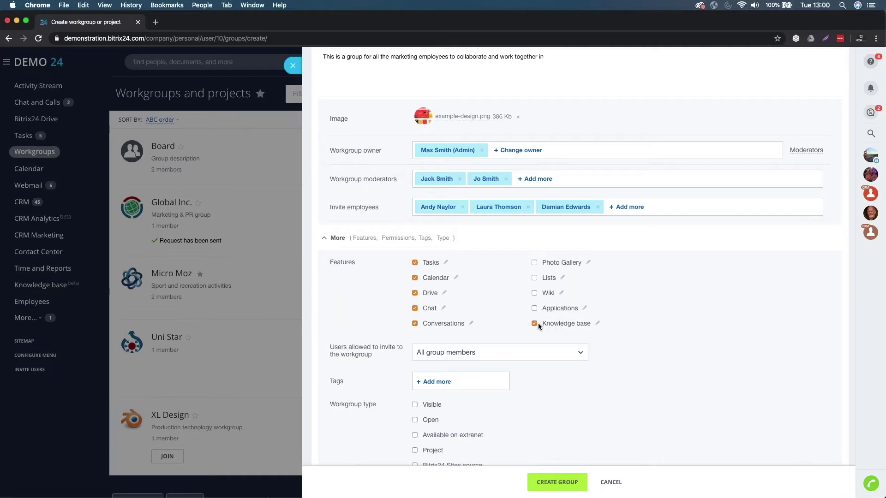
{"action": "scroll", "coordinate": [522, 323], "scroll_direction": "down", "scroll_amount": 1}
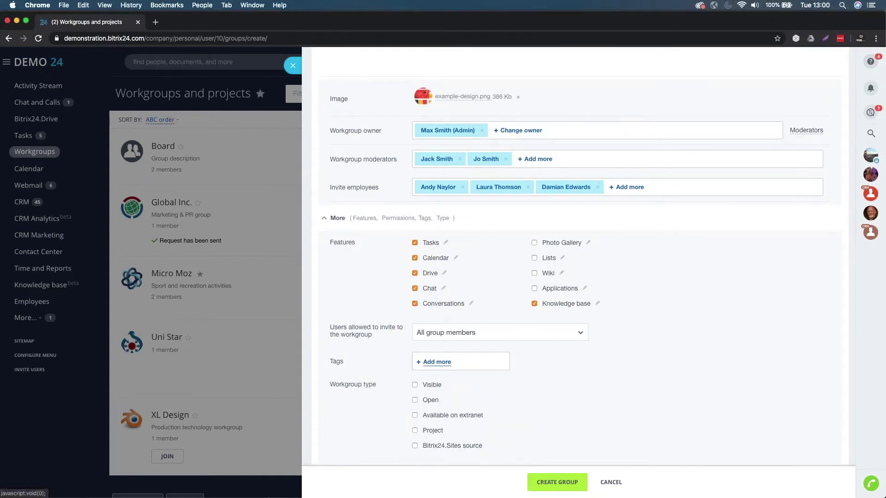
{"action": "left_click", "coordinate": [558, 482]}
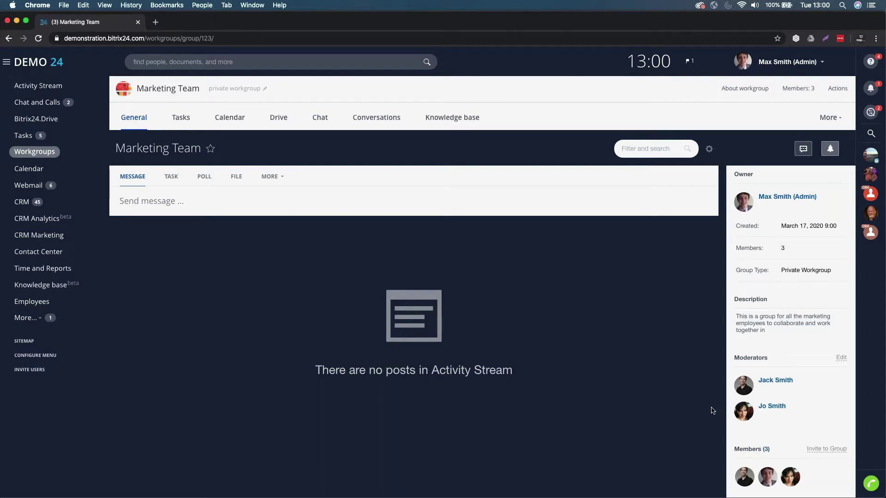
- Start a message in the Marketing Team stream with the title "New Marketing Landing Page Arrived!"
{"action": "scroll", "coordinate": [604, 412], "scroll_direction": "down", "scroll_amount": 1}
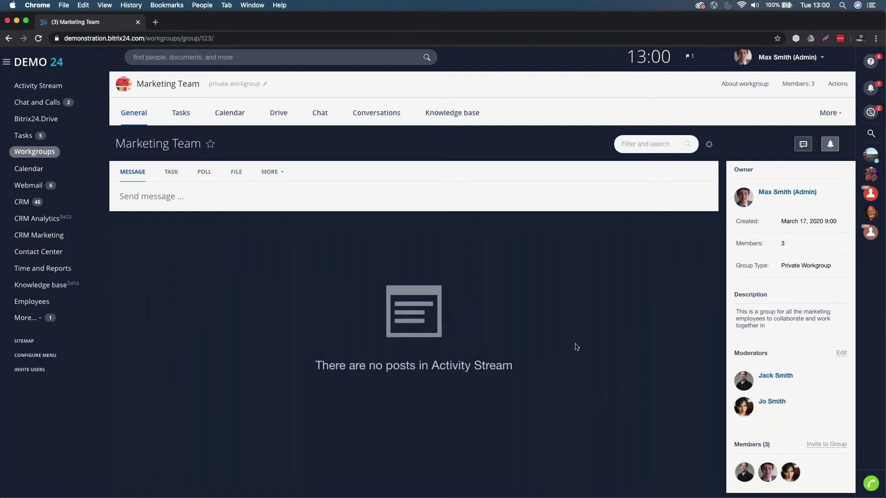
{"action": "left_click", "coordinate": [205, 204]}
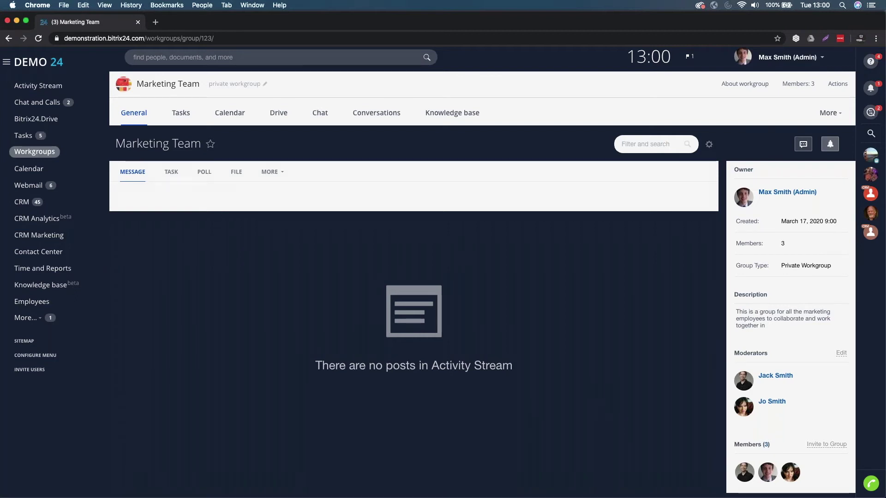
{"action": "type", "text": "New Markt"}
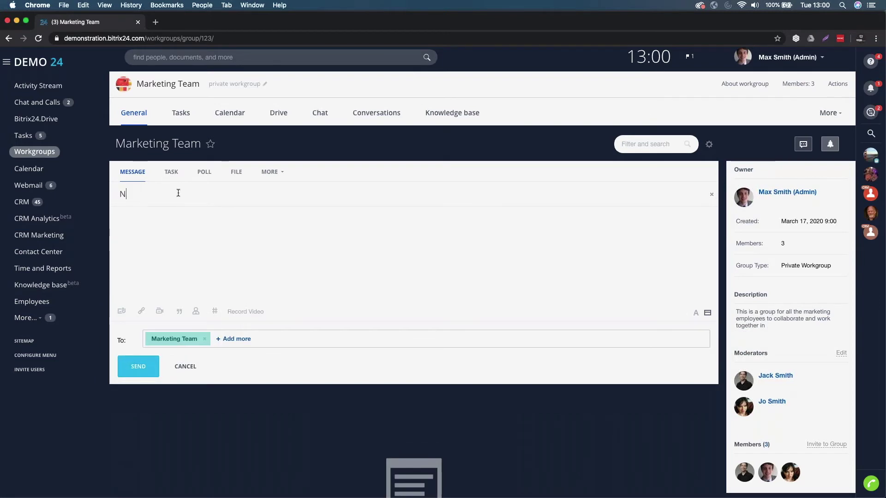
{"action": "key", "text": "BackSpace"}
{"action": "key", "text": "BackSpace"}
{"action": "type", "text": "keting"}
{"action": "type", "text": " W"}
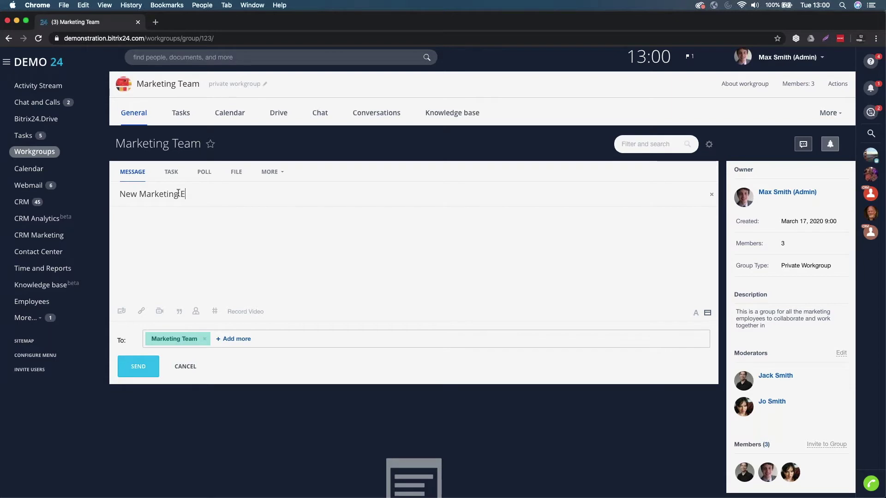
{"action": "key", "text": "BackSpace"}
{"action": "type", "text": "Landing Page Arrived!"}
- Write "Please check the design below:" as the first line of the message body
{"action": "left_click", "coordinate": [191, 235]}
{"action": "type", "text": "Please check"}
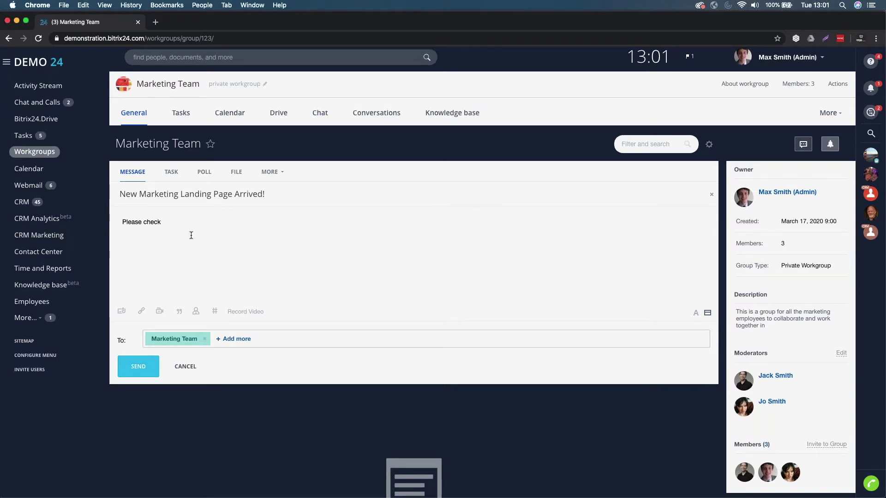
{"action": "type", "text": "the design below:"}
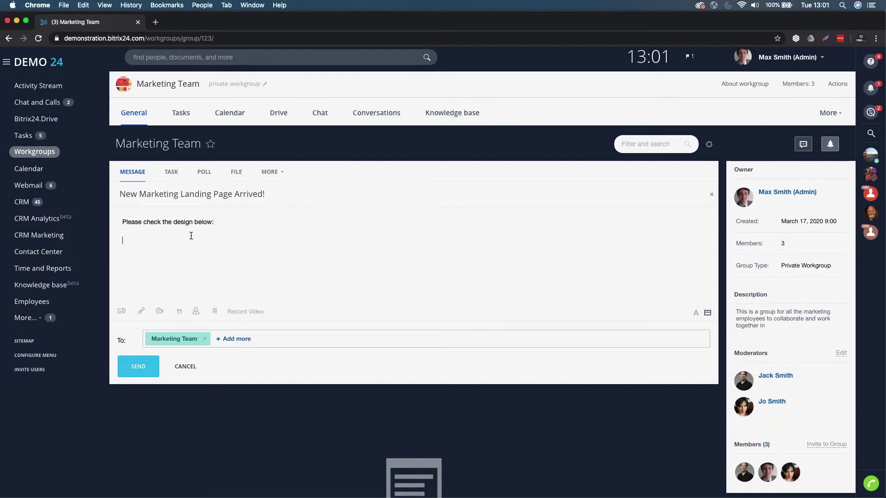
- Attach example-design.jpg to the message and insert the image into the message text
{"action": "left_click", "coordinate": [121, 311]}
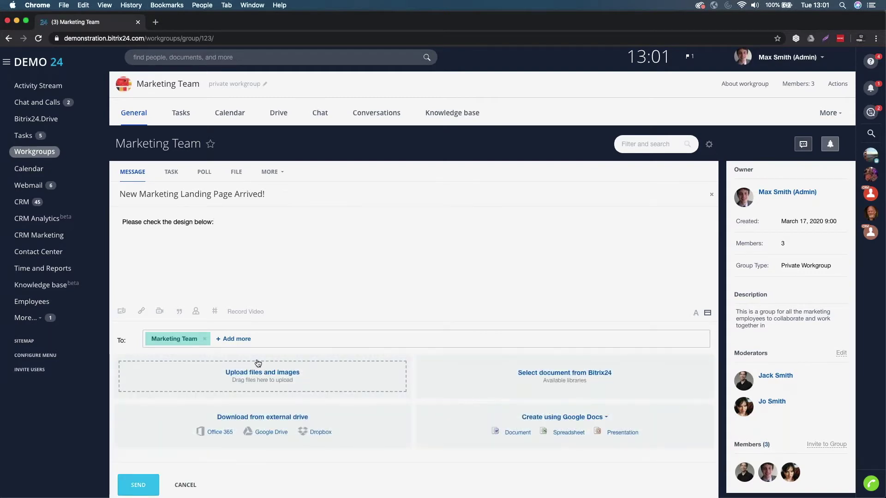
{"action": "left_click", "coordinate": [258, 365]}
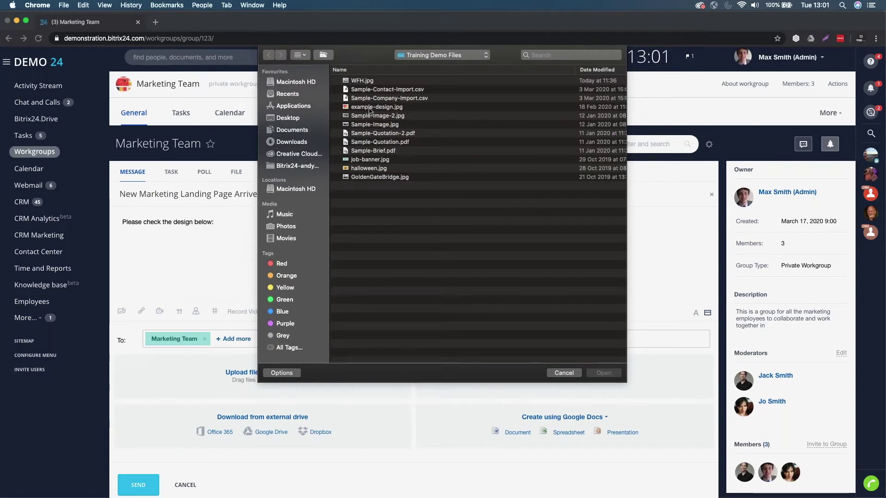
{"action": "double_click", "coordinate": [368, 107]}
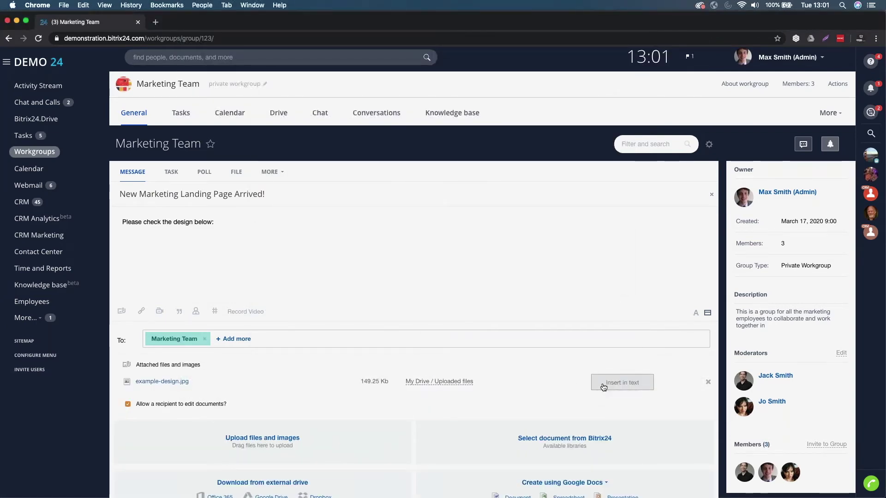
{"action": "left_click", "coordinate": [600, 383]}
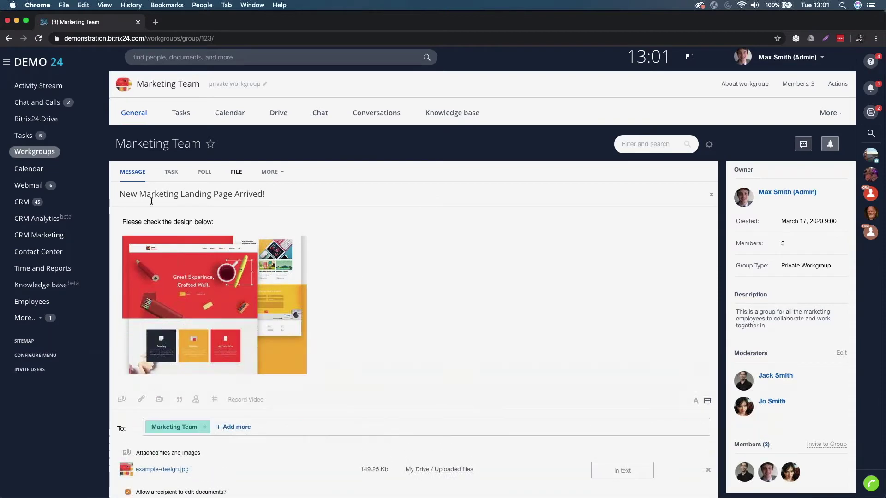
- Add the line "Please let me know your thoughts..." below the image and send the message to the Marketing Team
{"action": "scroll", "coordinate": [270, 358], "scroll_direction": "down", "scroll_amount": 3}
{"action": "left_click", "coordinate": [333, 327]}
{"action": "type", "text": "ase"}
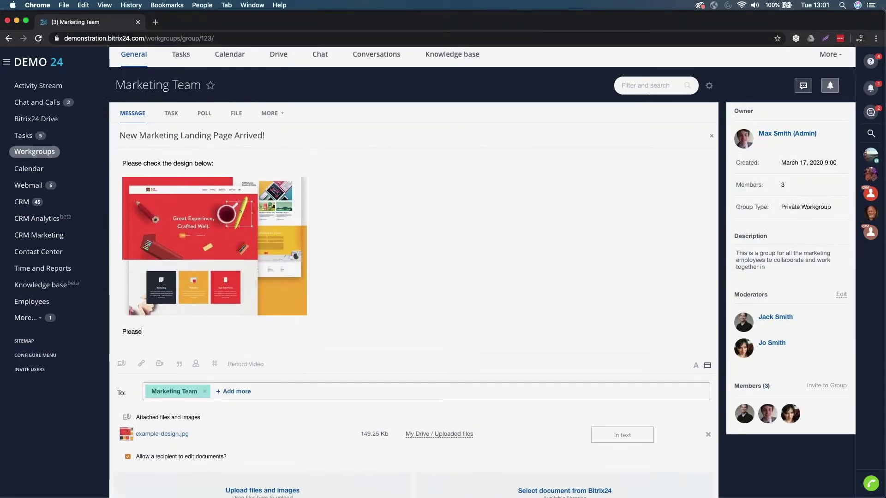
{"action": "type", "text": " let me know yo"}
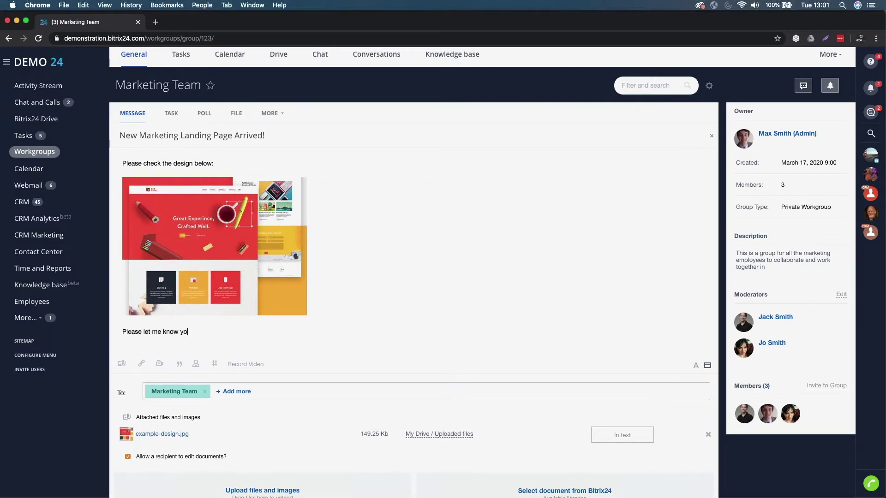
{"action": "type", "text": "ur thoughts..."}
{"action": "scroll", "coordinate": [219, 295], "scroll_direction": "down", "scroll_amount": 3}
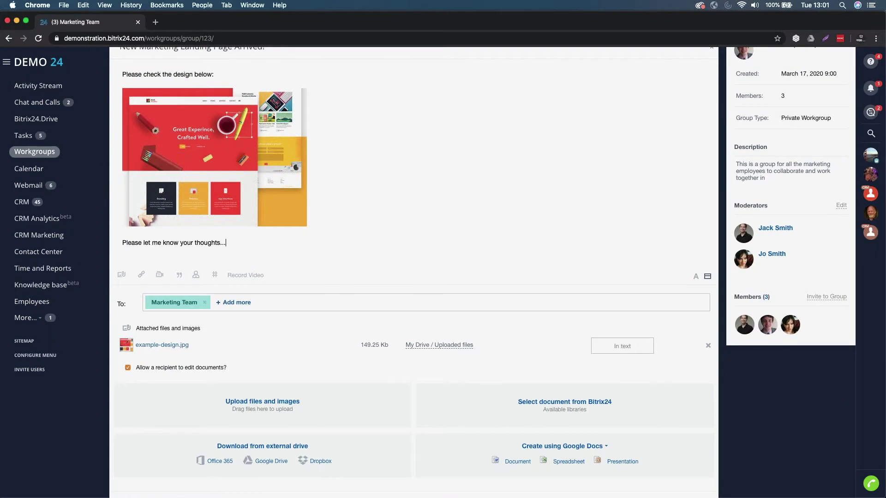
{"action": "scroll", "coordinate": [138, 388], "scroll_direction": "down", "scroll_amount": 4}
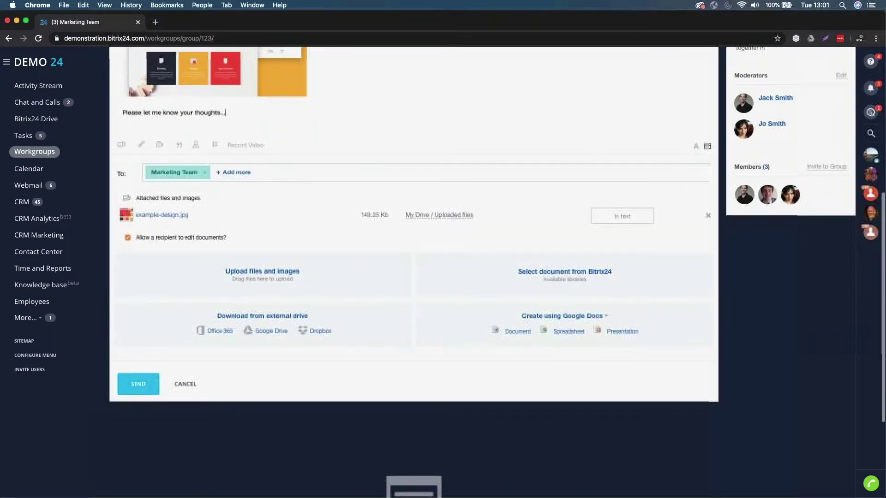
{"action": "left_click", "coordinate": [137, 386]}
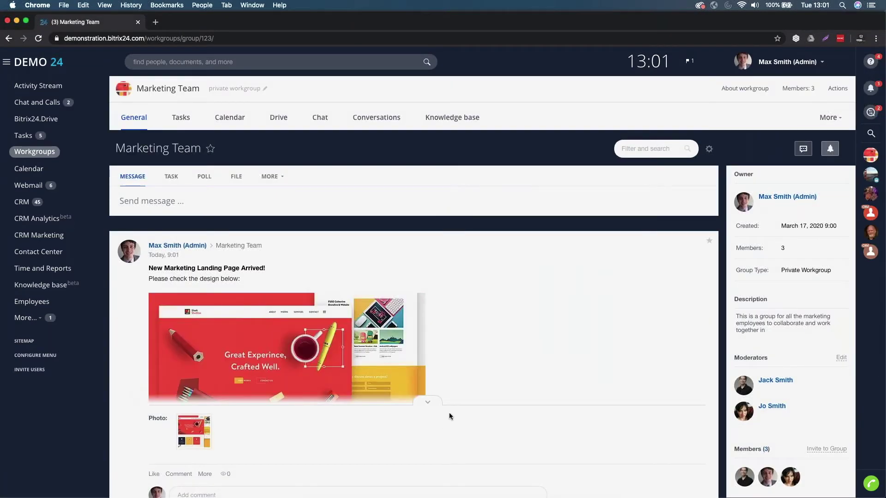
- React to the "New Marketing Landing Page Arrived!" post with the Kiss reaction
{"action": "scroll", "coordinate": [433, 403], "scroll_direction": "down", "scroll_amount": 3}
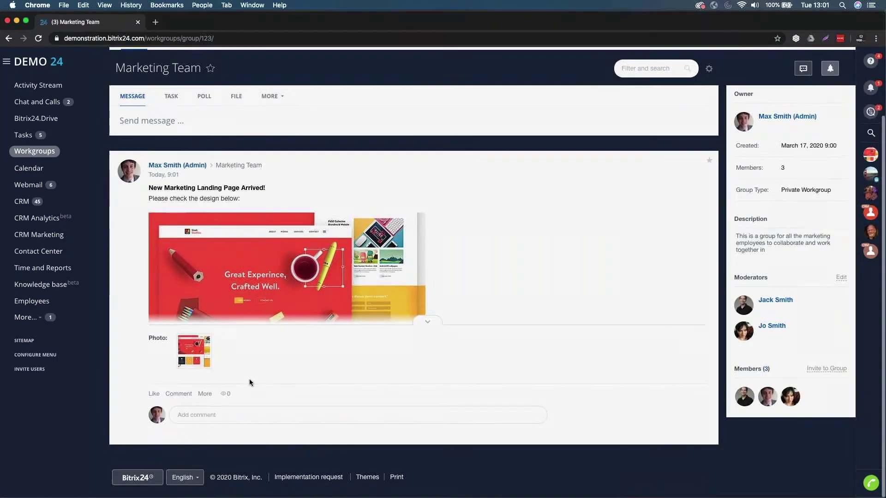
{"action": "mouse_move", "coordinate": [157, 398]}
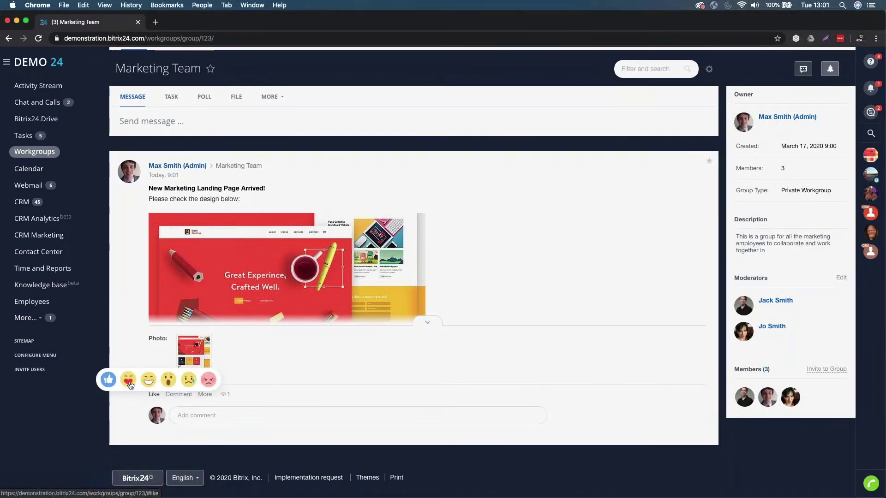
{"action": "left_click", "coordinate": [210, 376]}
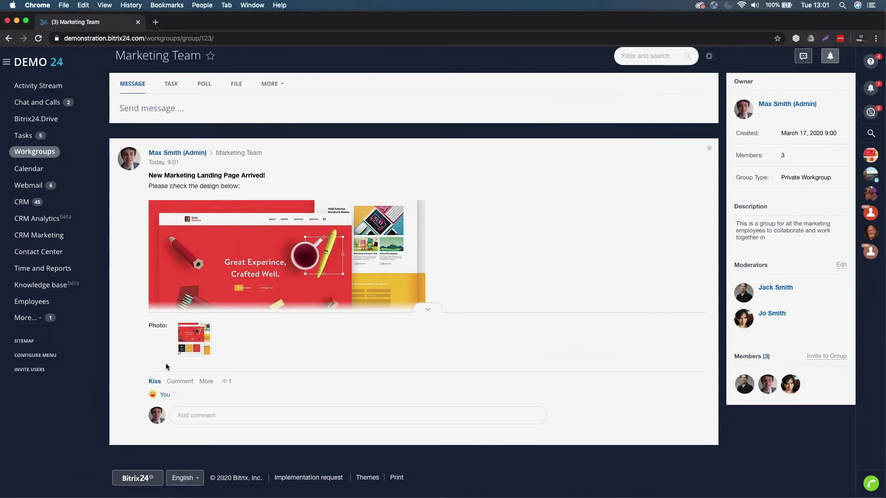
- Start a comment on the landing page post reading "Team have you seen this yet?"
{"action": "left_click", "coordinate": [181, 383]}
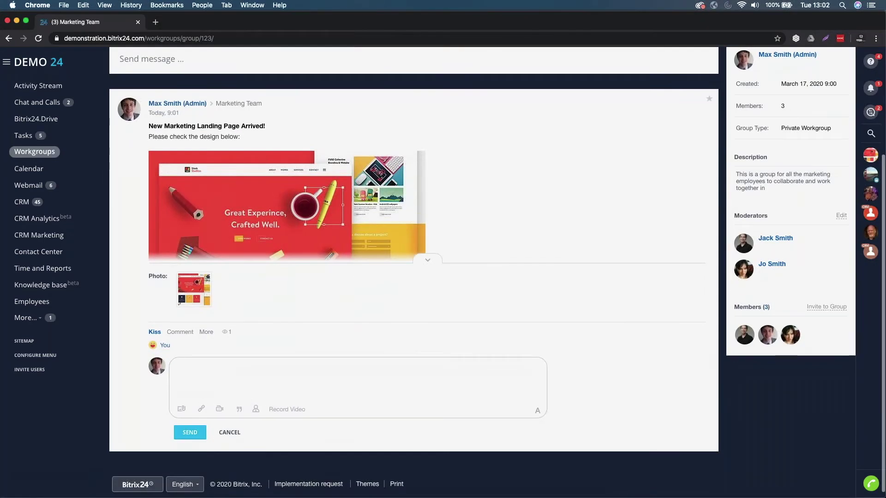
{"action": "type", "text": "Team "}
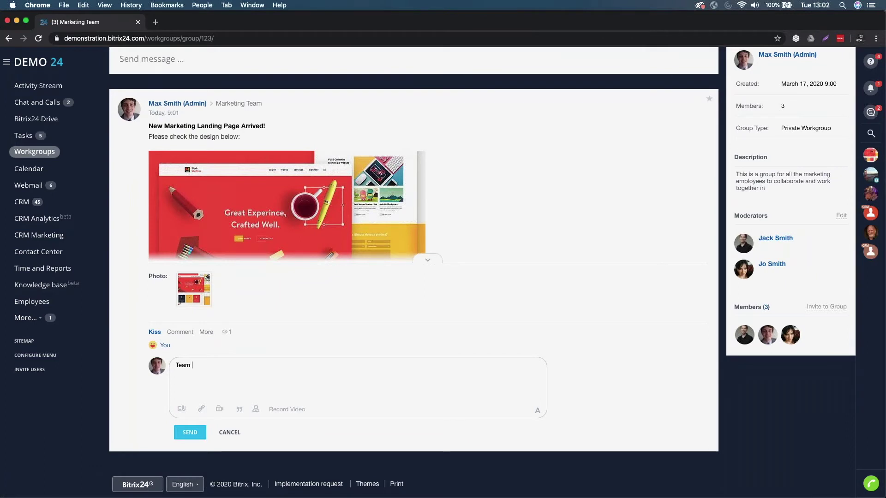
{"action": "type", "text": "have you seen th"}
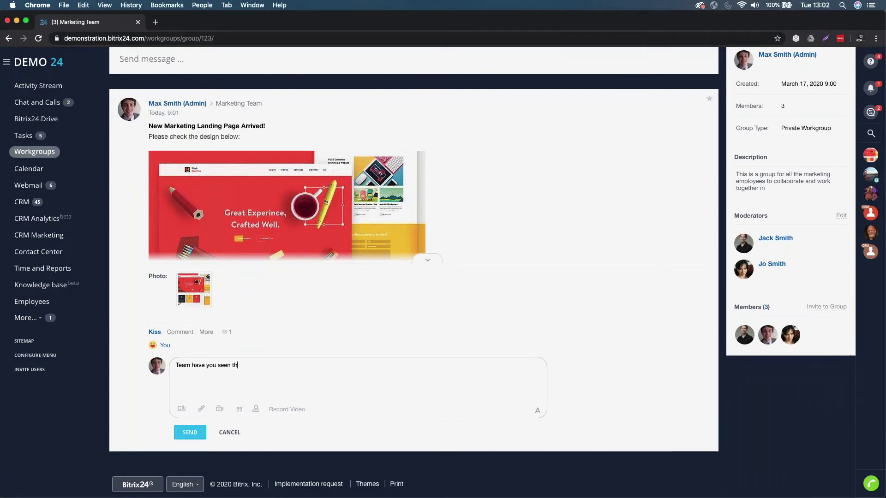
{"action": "type", "text": "is yet?"}
- Mention the first listed group moderator at the end of the comment and post it
{"action": "left_click", "coordinate": [257, 410]}
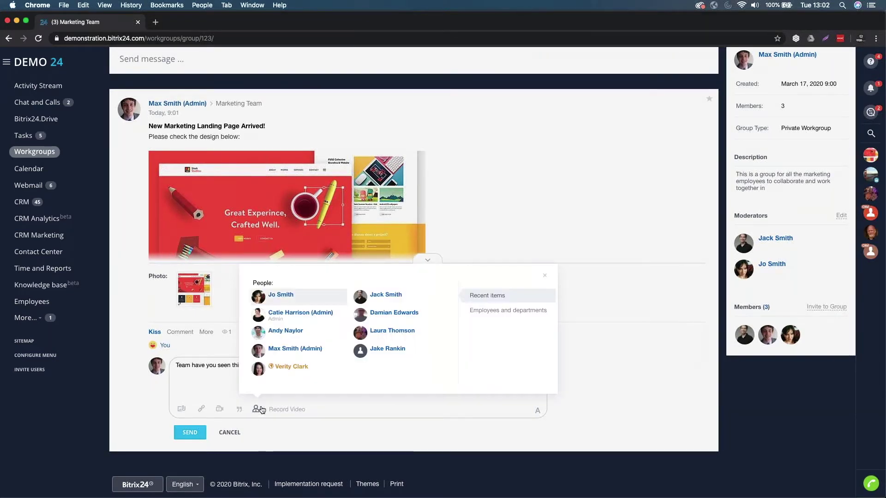
{"action": "left_click", "coordinate": [381, 296]}
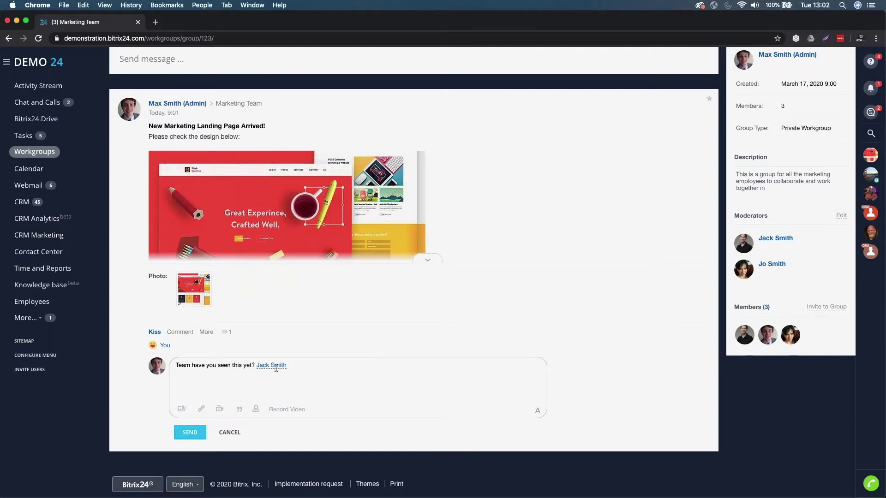
{"action": "left_click", "coordinate": [203, 433]}
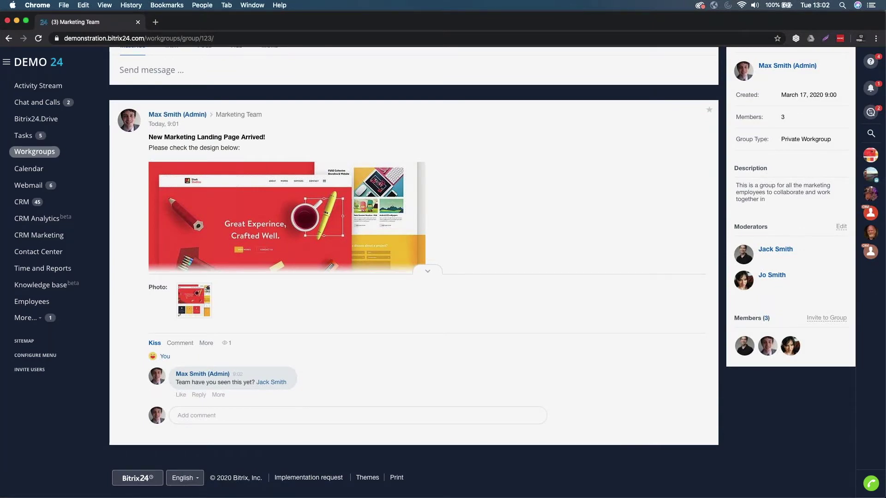
- Open the Marketing Team workgroup's Tasks section
{"action": "scroll", "coordinate": [413, 272], "scroll_direction": "up", "scroll_amount": 3}
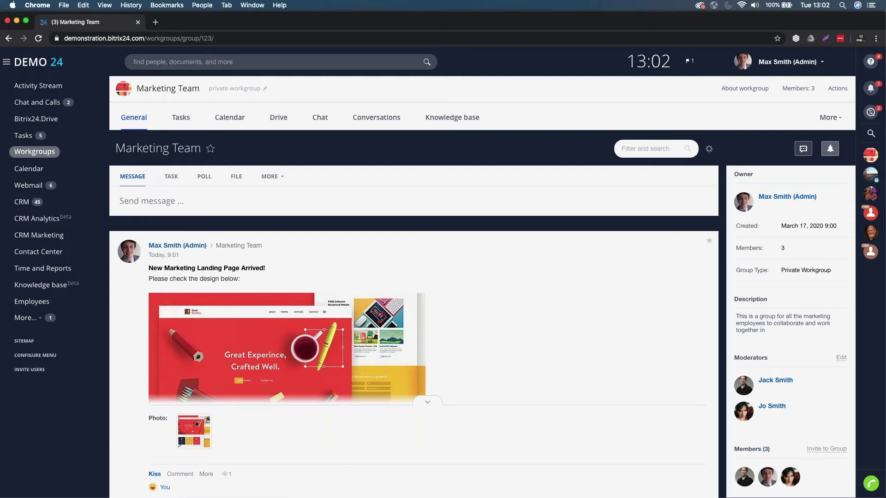
{"action": "left_click", "coordinate": [181, 122]}
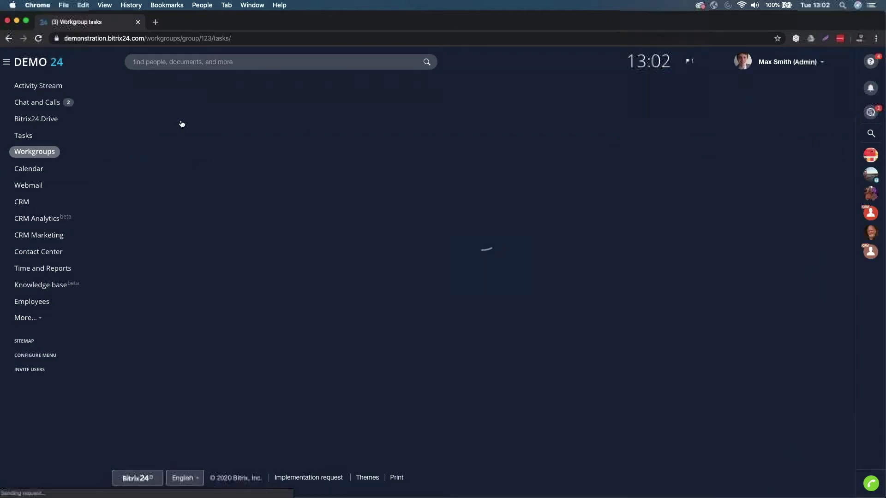
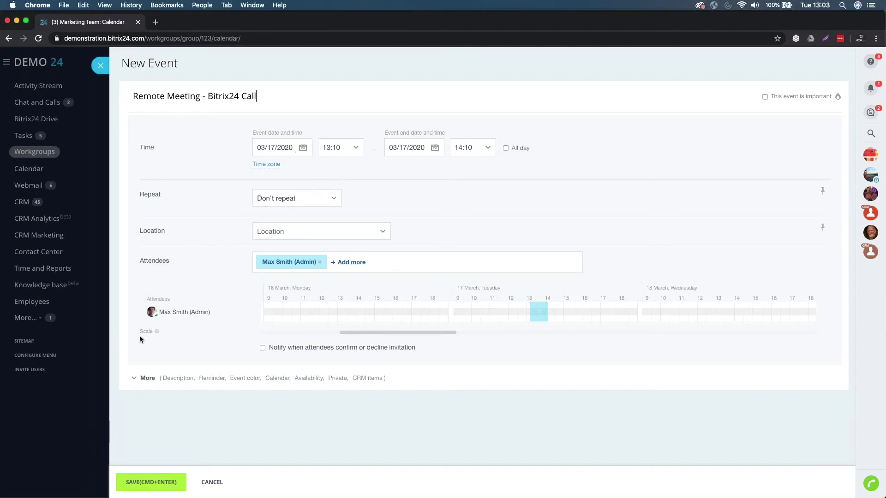
- Add both group moderators as attendees of the remote meeting and move it to 03/18/2020, 10:00 to 11:00
{"action": "left_click", "coordinate": [350, 262]}
{"action": "left_click", "coordinate": [385, 315]}
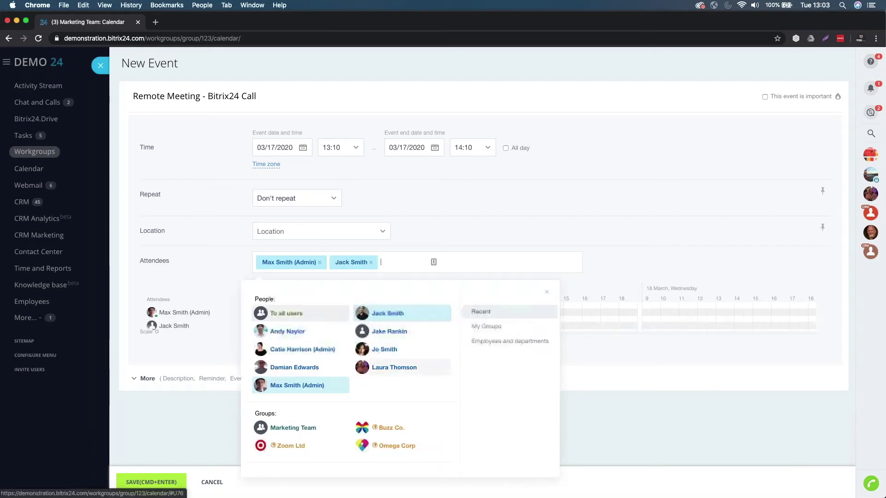
{"action": "left_click", "coordinate": [384, 349]}
{"action": "left_click", "coordinate": [585, 257]}
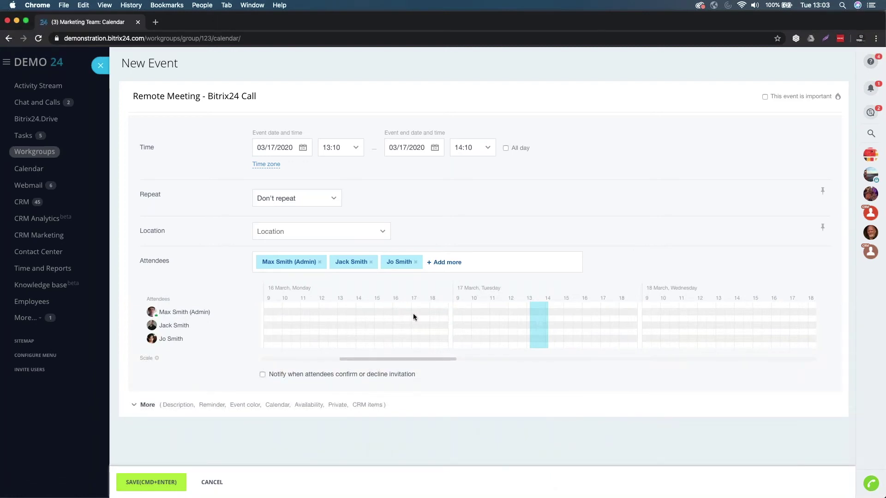
{"action": "left_click_drag", "start_coordinate": [533, 320], "coordinate": [666, 323]}
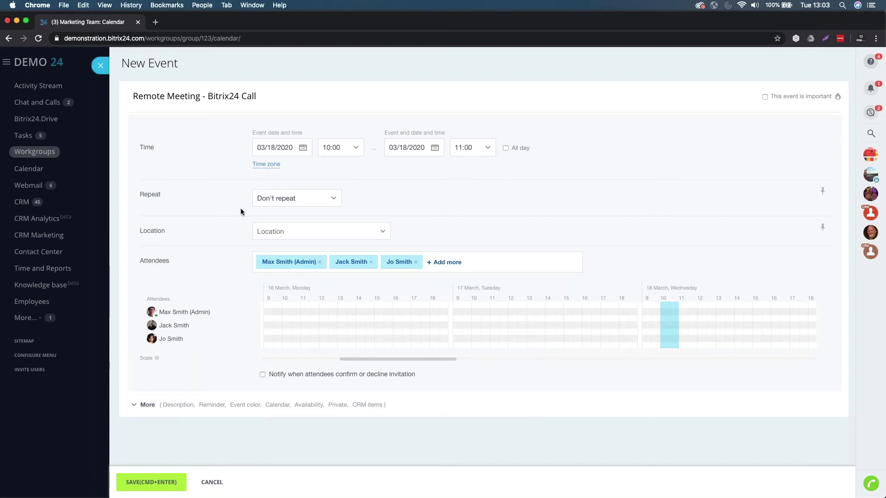
{"action": "left_click", "coordinate": [296, 231]}
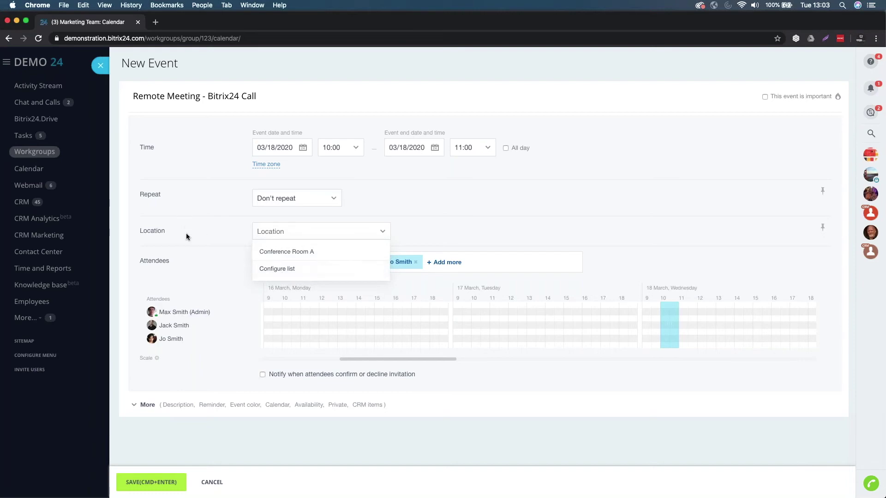
- Give the event the description "Morning meeting to discuss the new marketing flyer." and save it
{"action": "left_click", "coordinate": [148, 404]}
{"action": "scroll", "coordinate": [461, 277], "scroll_direction": "down", "scroll_amount": 5}
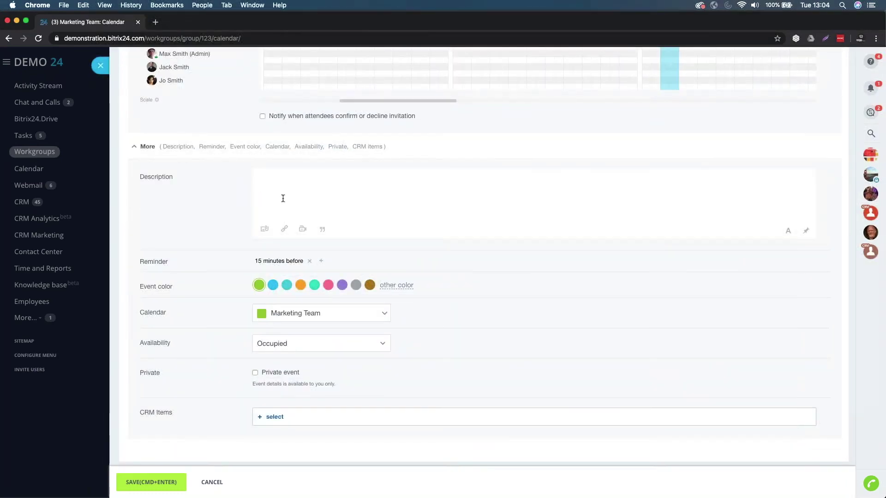
{"action": "type", "text": "Morning meeting to discuss the new"}
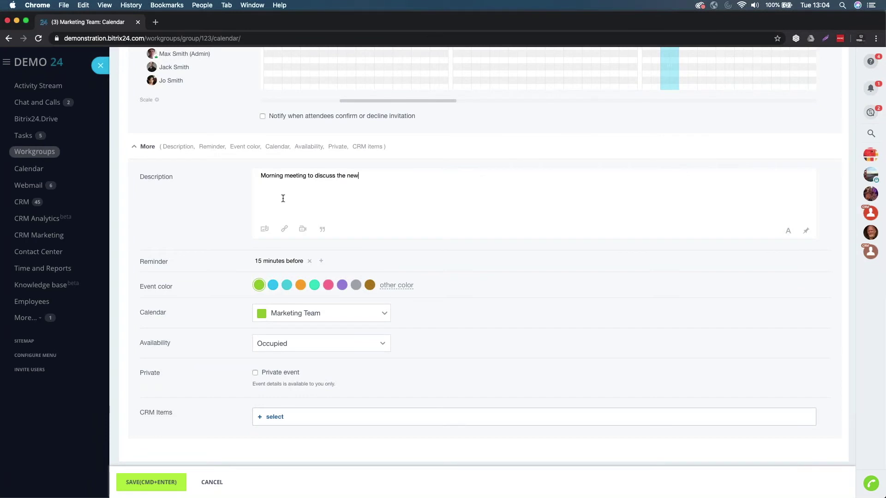
{"action": "type", "text": " marketing flyer."}
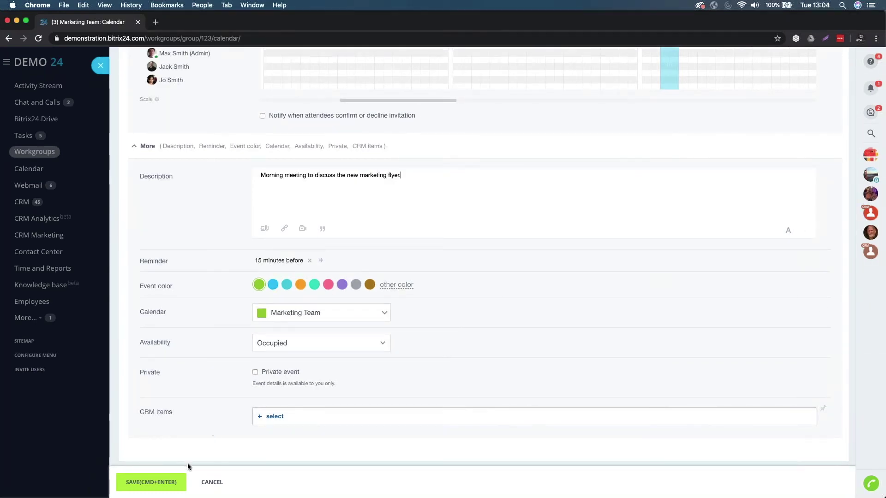
{"action": "left_click", "coordinate": [173, 481]}
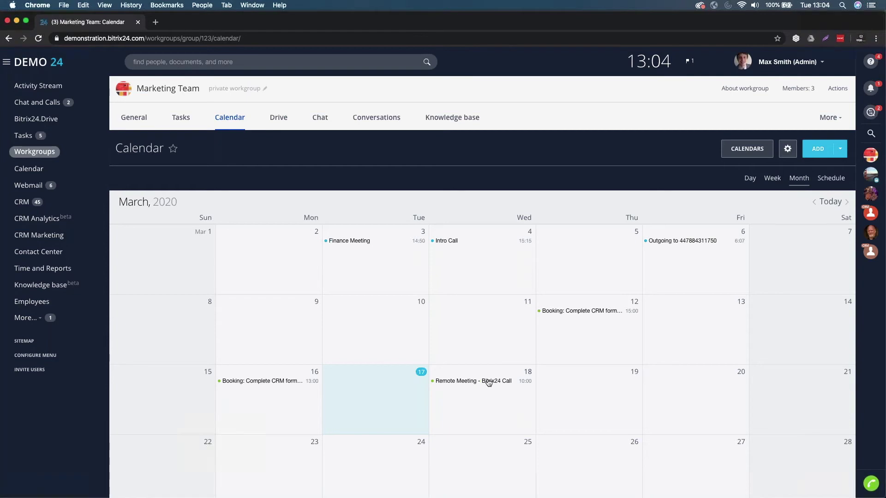
- Upload Sample-Quotation.pdf to the Marketing Team workgroup's Drive
{"action": "left_click", "coordinate": [275, 118]}
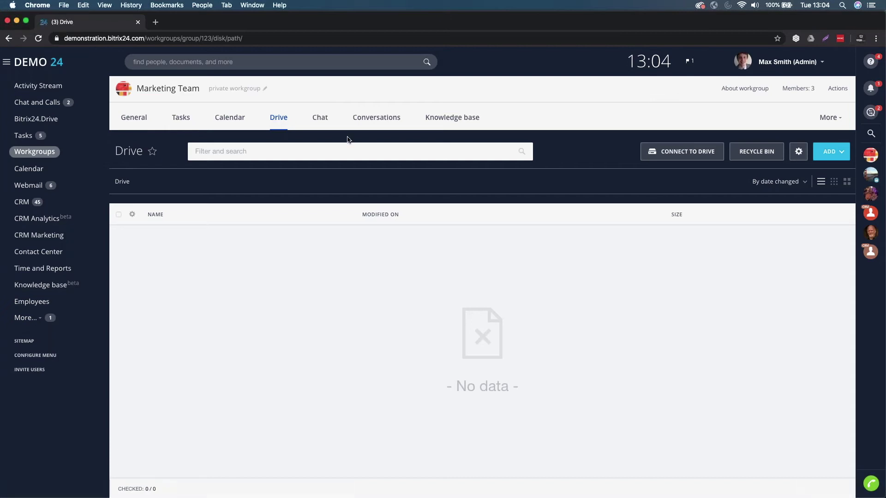
{"action": "left_click", "coordinate": [836, 159]}
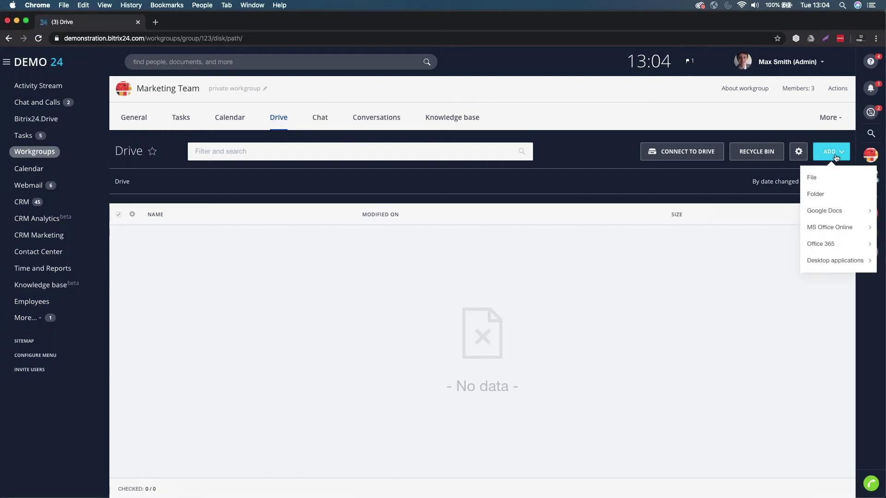
{"action": "left_click", "coordinate": [813, 178]}
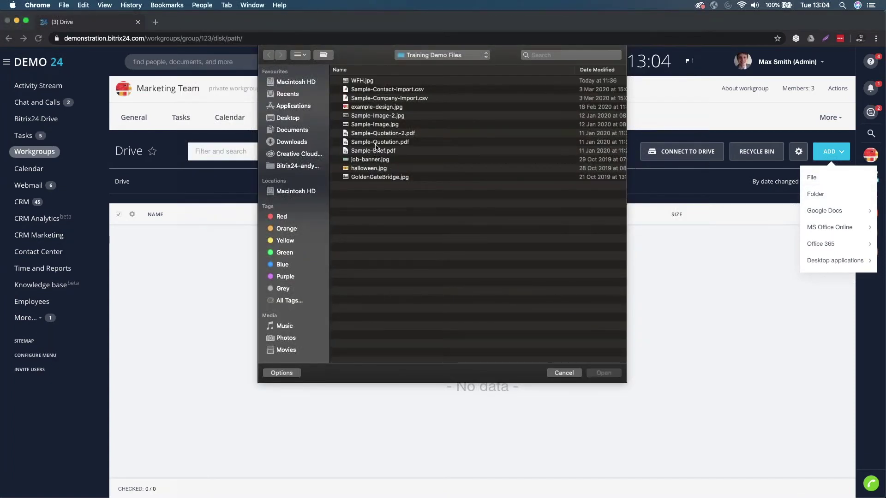
{"action": "left_click", "coordinate": [376, 143]}
{"action": "left_click", "coordinate": [604, 374]}
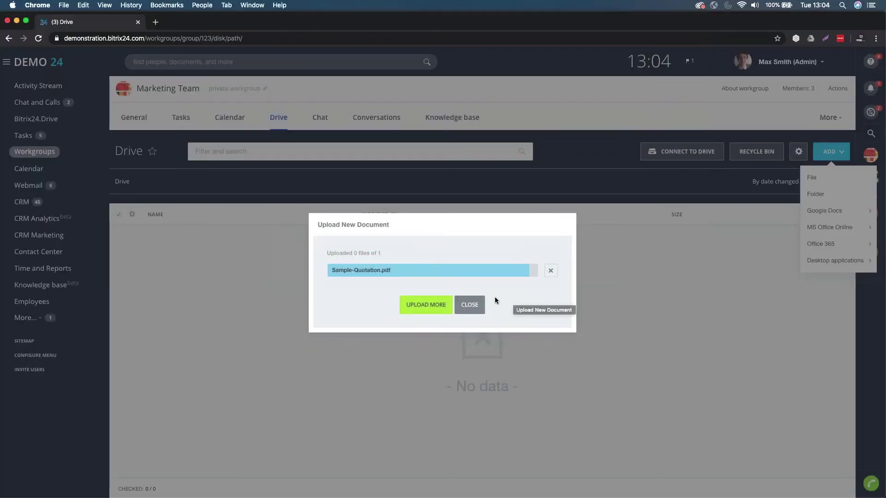
{"action": "left_click", "coordinate": [469, 305]}
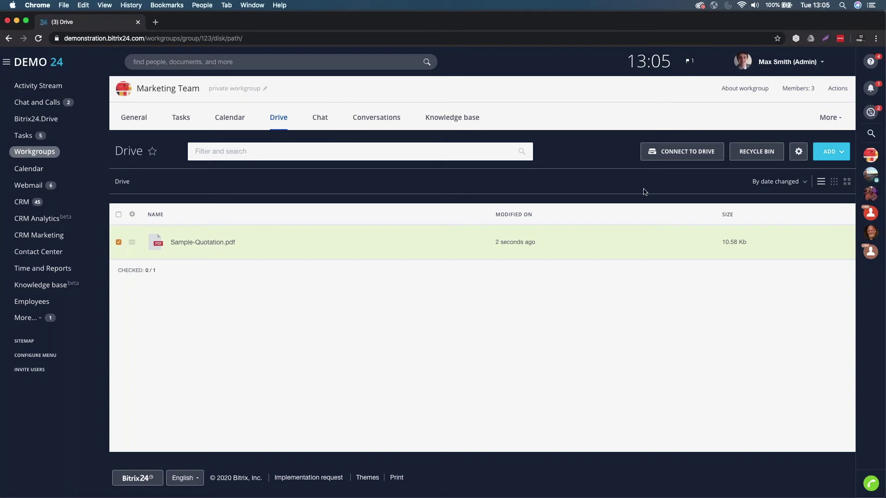
- Remove the "All group members" entry from the workgroup Drive's access permissions and save the configuration
{"action": "left_click", "coordinate": [798, 153]}
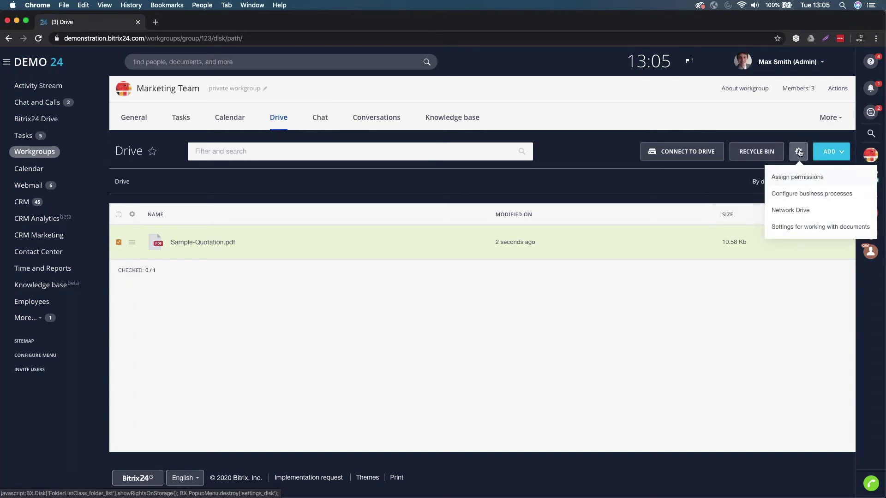
{"action": "left_click", "coordinate": [794, 180]}
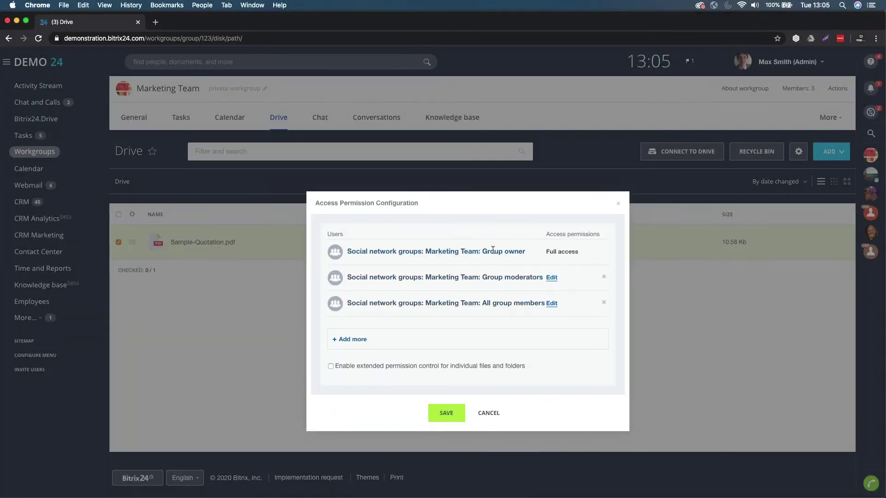
{"action": "left_click", "coordinate": [603, 302]}
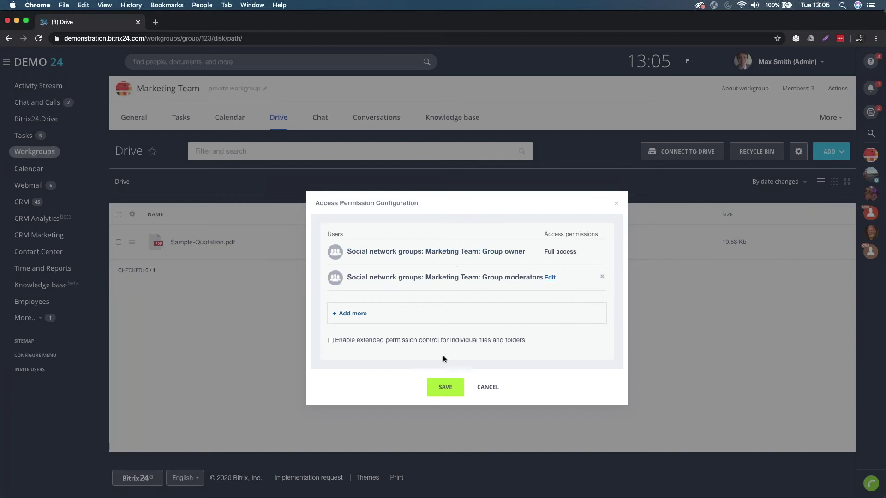
{"action": "left_click", "coordinate": [440, 390]}
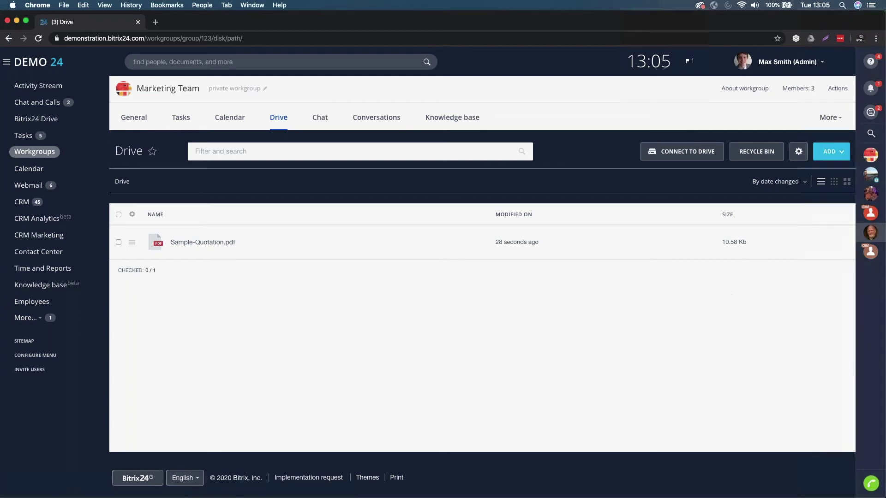
- Upload Sample-Contact-Import.csv to the Marketing Team workgroup's Drive
{"action": "left_click", "coordinate": [830, 153]}
{"action": "left_click", "coordinate": [819, 178]}
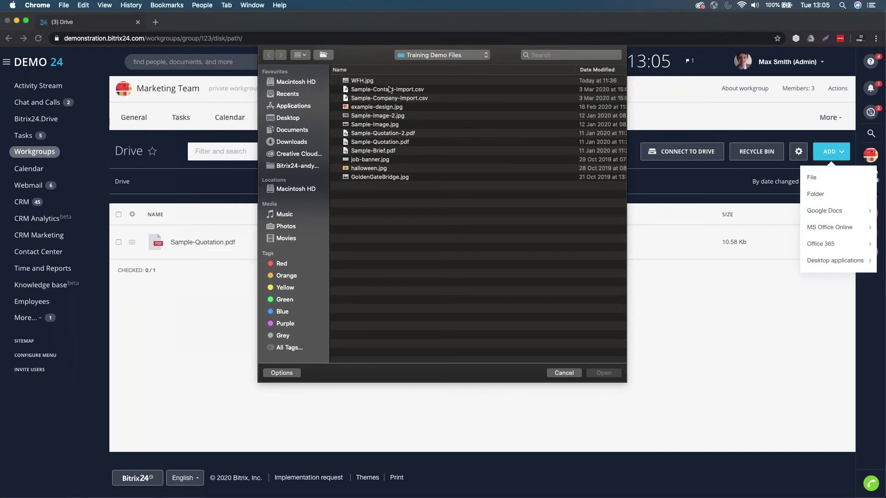
{"action": "left_click", "coordinate": [404, 90]}
{"action": "left_click", "coordinate": [601, 373]}
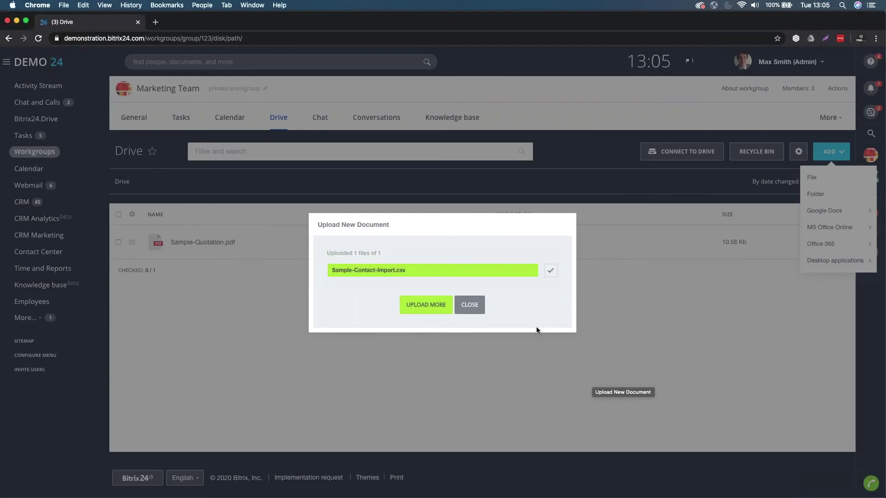
{"action": "left_click", "coordinate": [483, 305]}
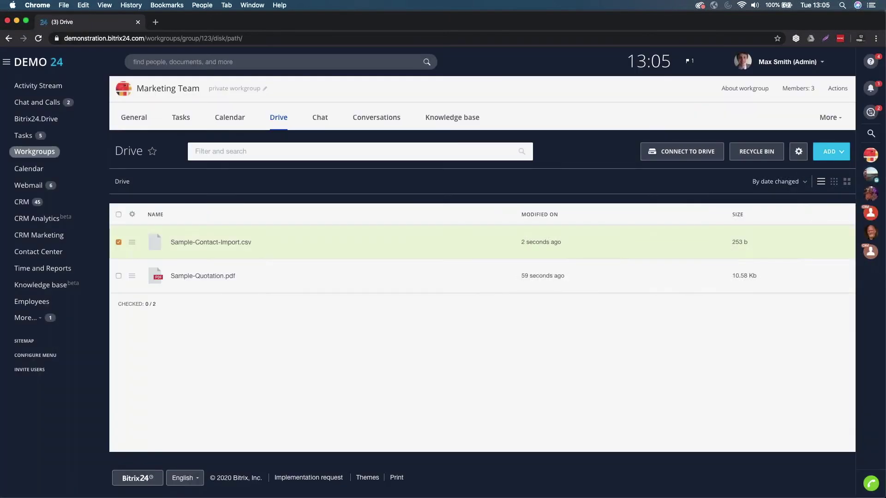
- Review the Locally and In the cloud options in the Drive's document handling settings and close them without saving
{"action": "left_click", "coordinate": [797, 151]}
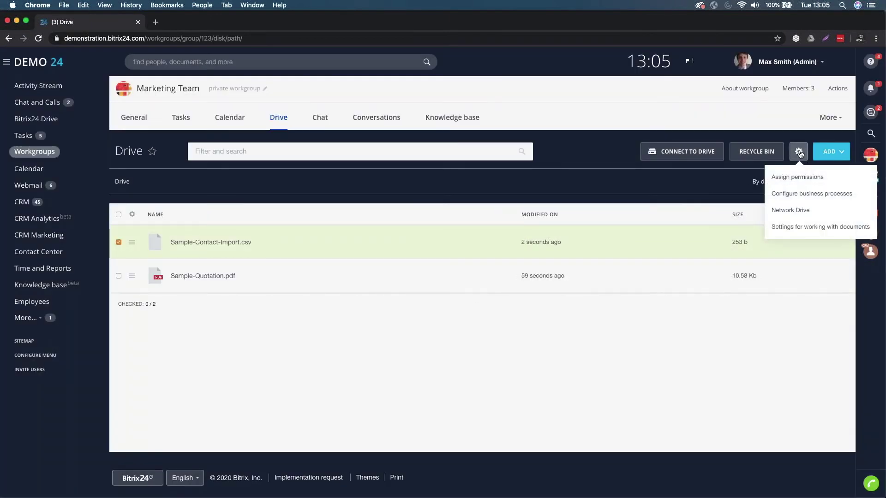
{"action": "left_click", "coordinate": [820, 228]}
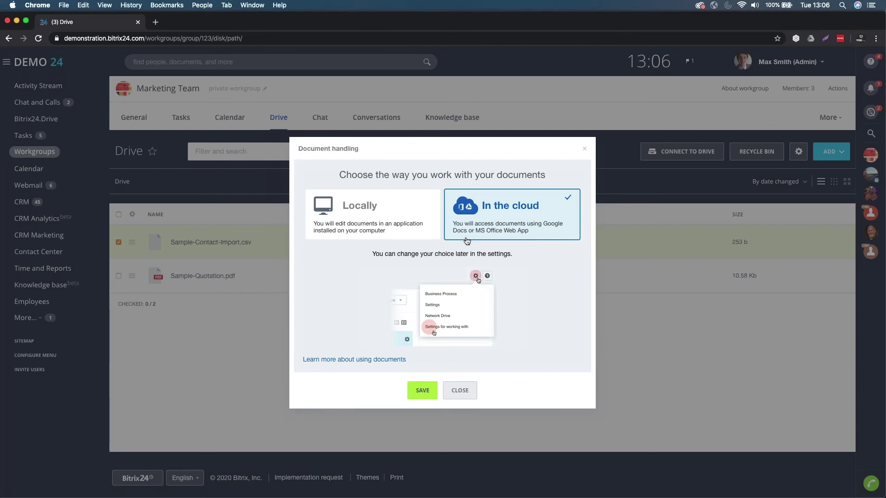
{"action": "left_click", "coordinate": [372, 224]}
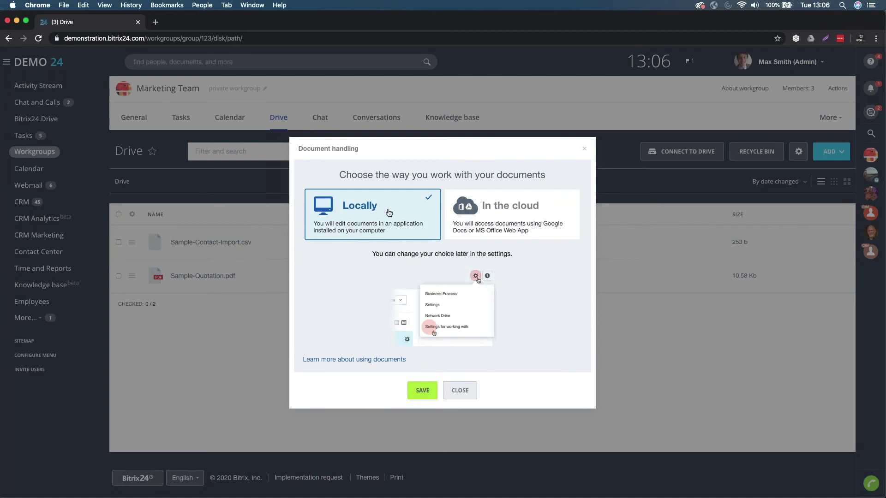
{"action": "left_click", "coordinate": [547, 225]}
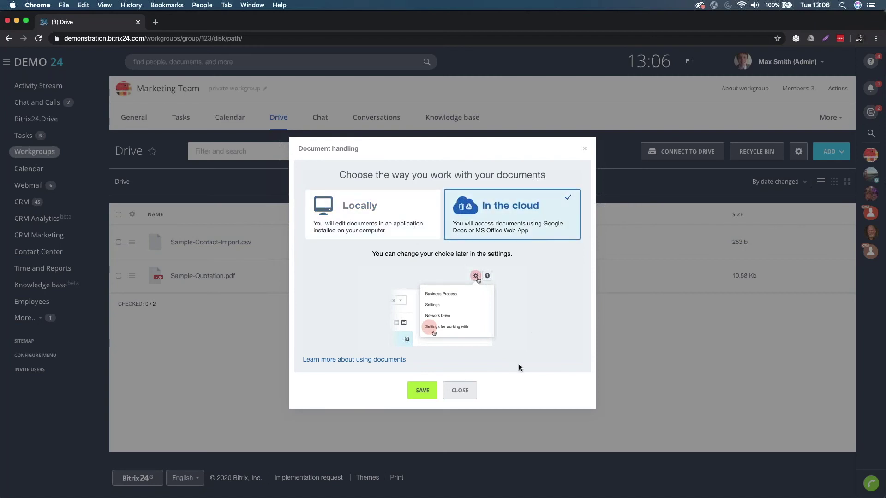
{"action": "left_click", "coordinate": [460, 391]}
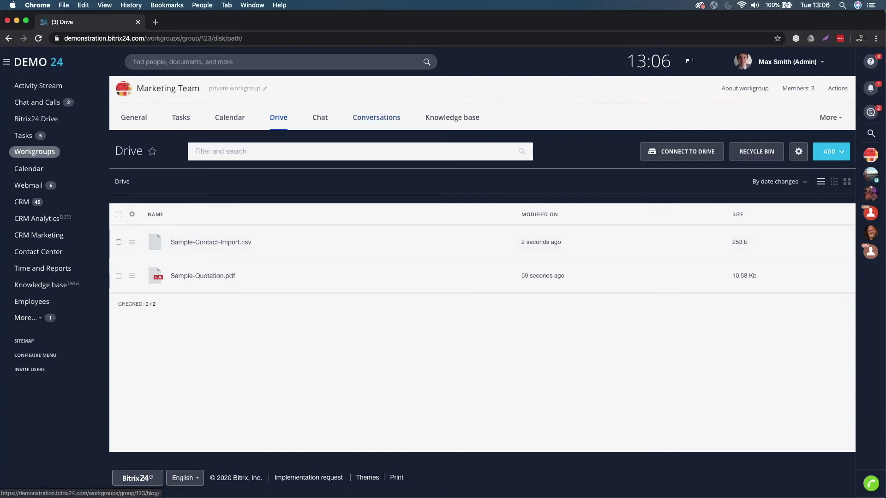
{"action": "left_click", "coordinate": [830, 151]}
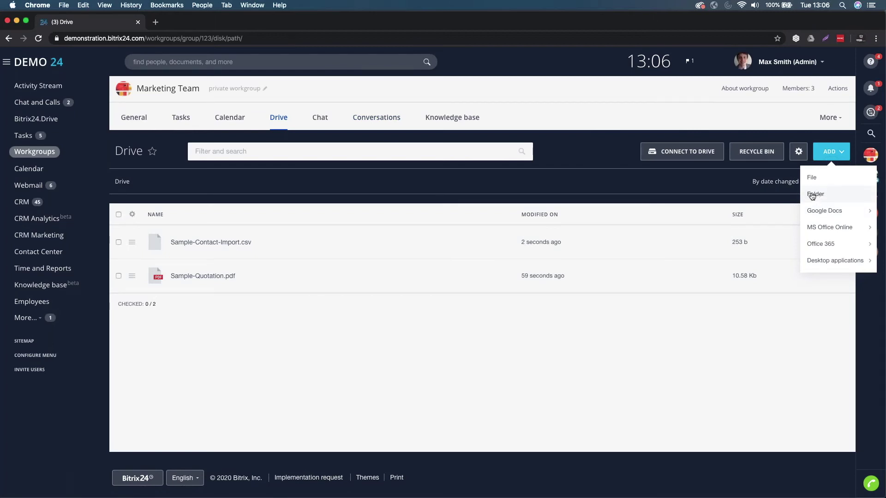
{"action": "left_click", "coordinate": [591, 175]}
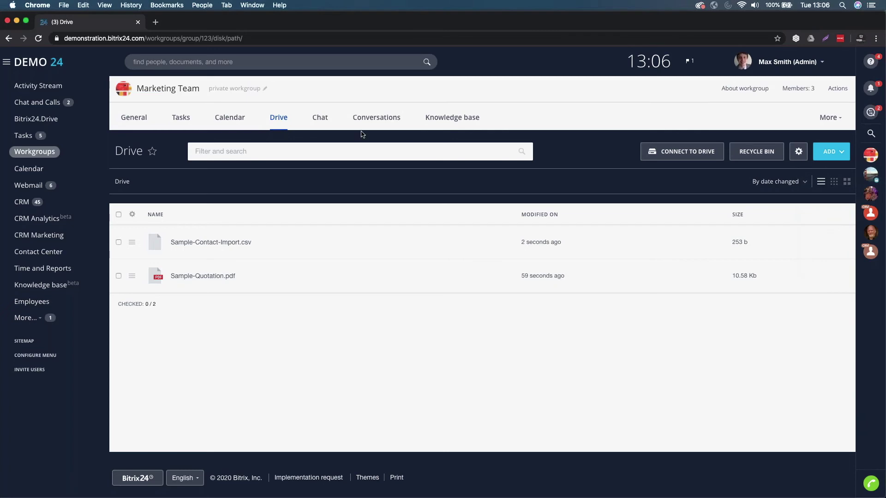
- In the Marketing Team workgroup chat, like the landing page post message, send "Welcome to the group! Lets collaborate!" and close the chat
{"action": "left_click", "coordinate": [320, 119]}
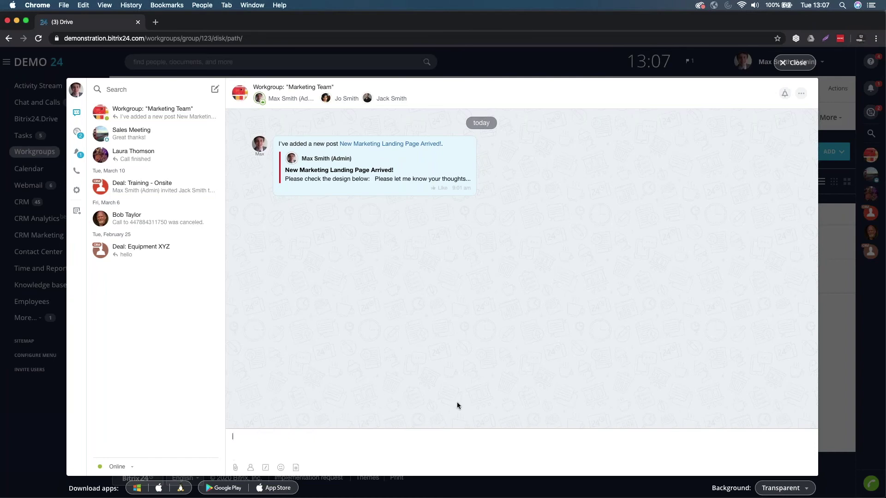
{"action": "left_click", "coordinate": [440, 189]}
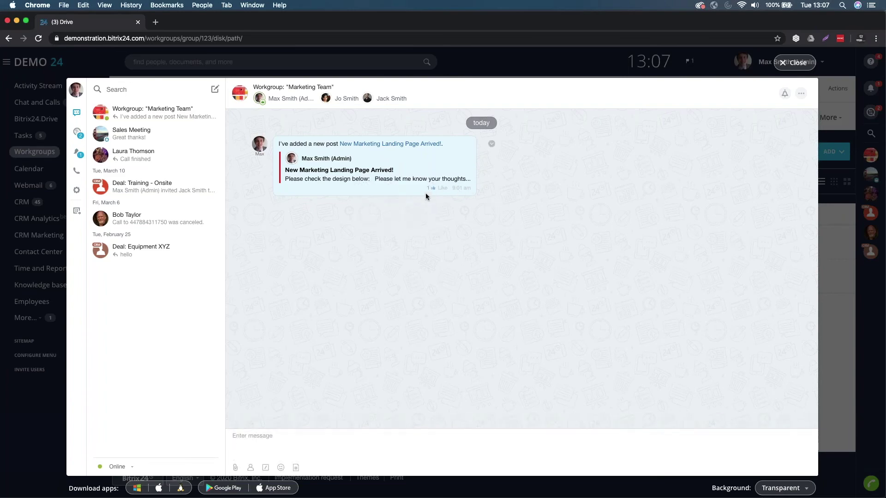
{"action": "left_click", "coordinate": [317, 444]}
{"action": "type", "text": "W"}
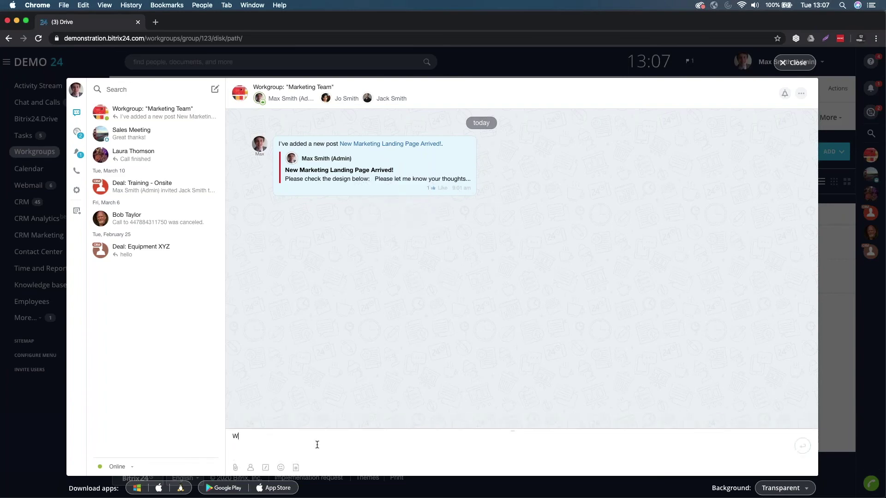
{"action": "type", "text": "elcome to the group! Lets collaborate"}
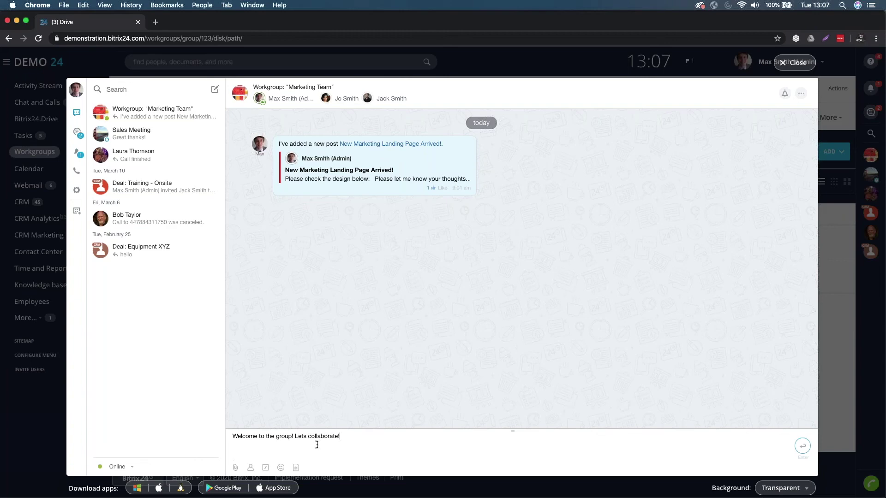
{"action": "type", "text": "!"}
{"action": "key", "text": "Return"}
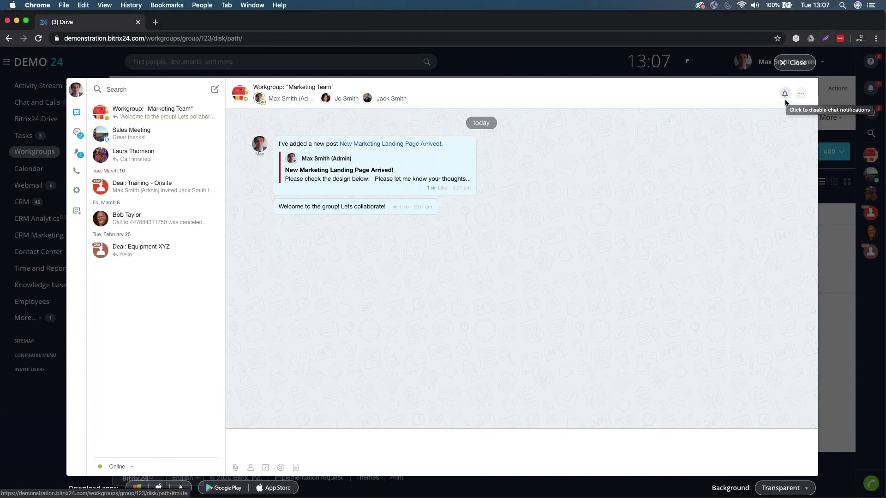
{"action": "left_click", "coordinate": [794, 63]}
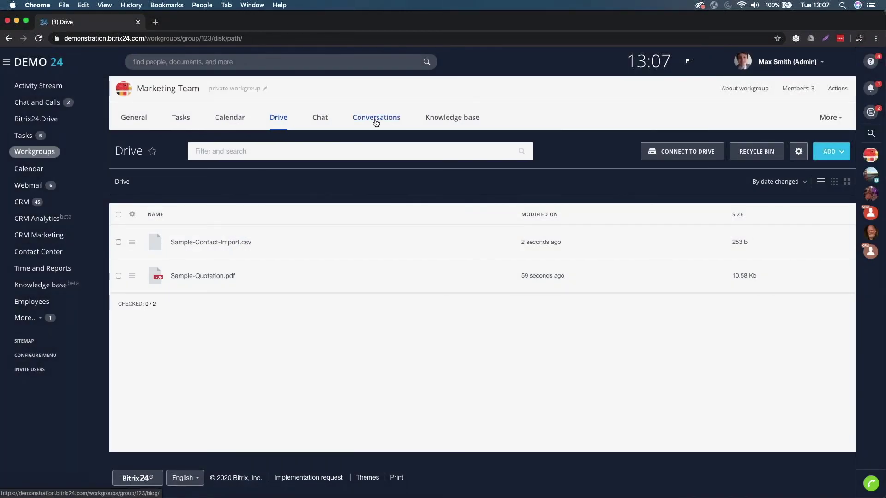
- View the workgroup's Conversations and the Knowledge base template choices, and return to the workgroup's General page
{"action": "left_click", "coordinate": [376, 118]}
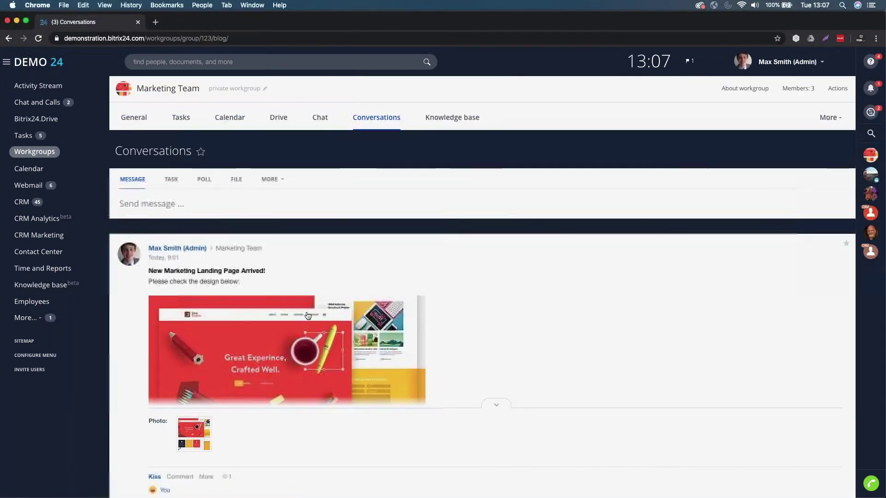
{"action": "left_click", "coordinate": [463, 120]}
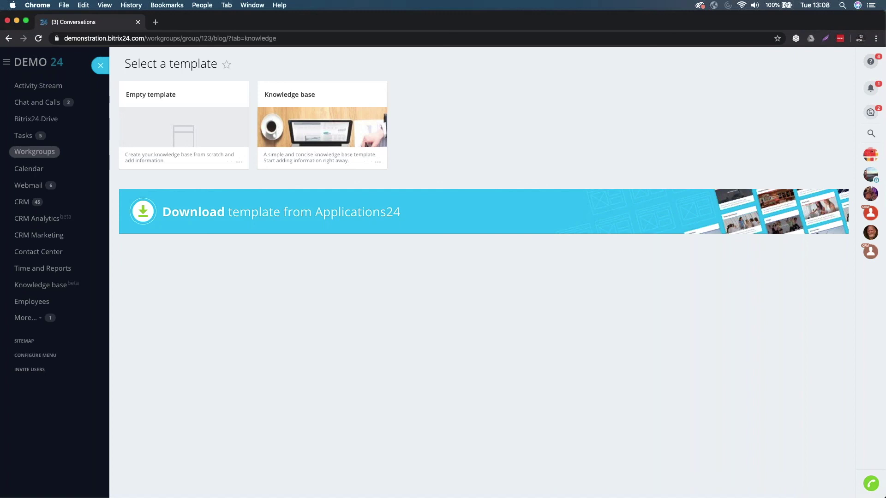
{"action": "left_click", "coordinate": [101, 66]}
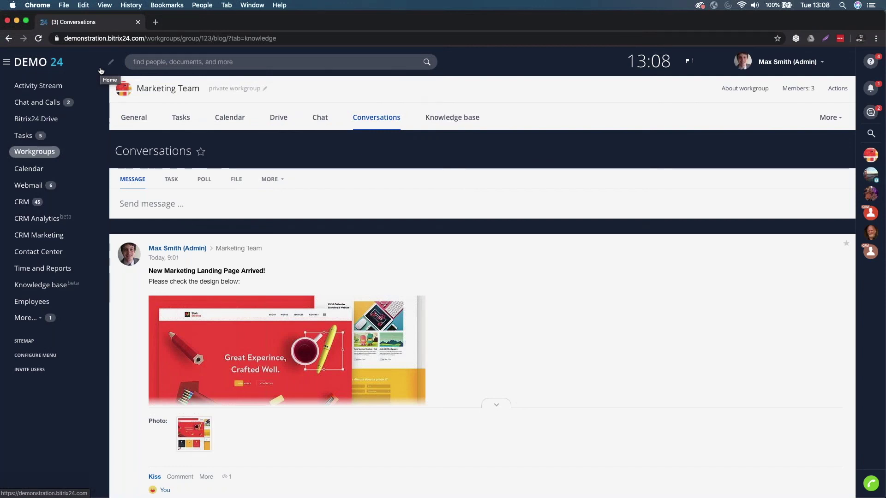
{"action": "left_click", "coordinate": [135, 122]}
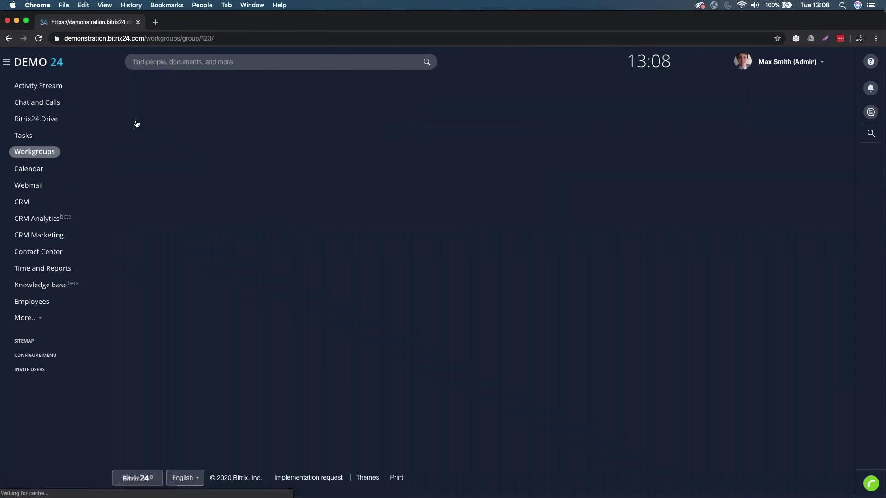